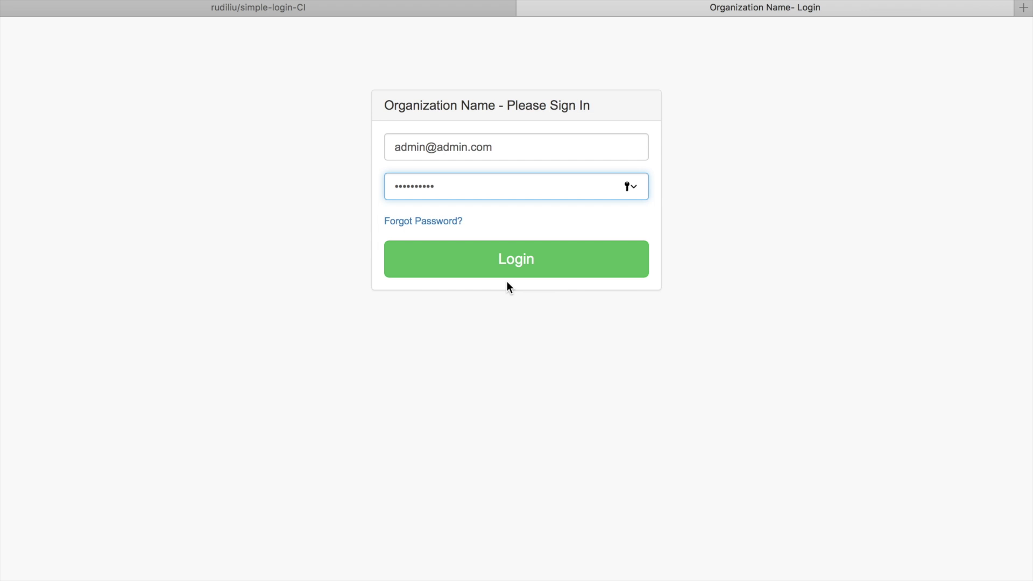
- Log in with the admin credentials and open the admin account's options menu
left_click(568, 264)
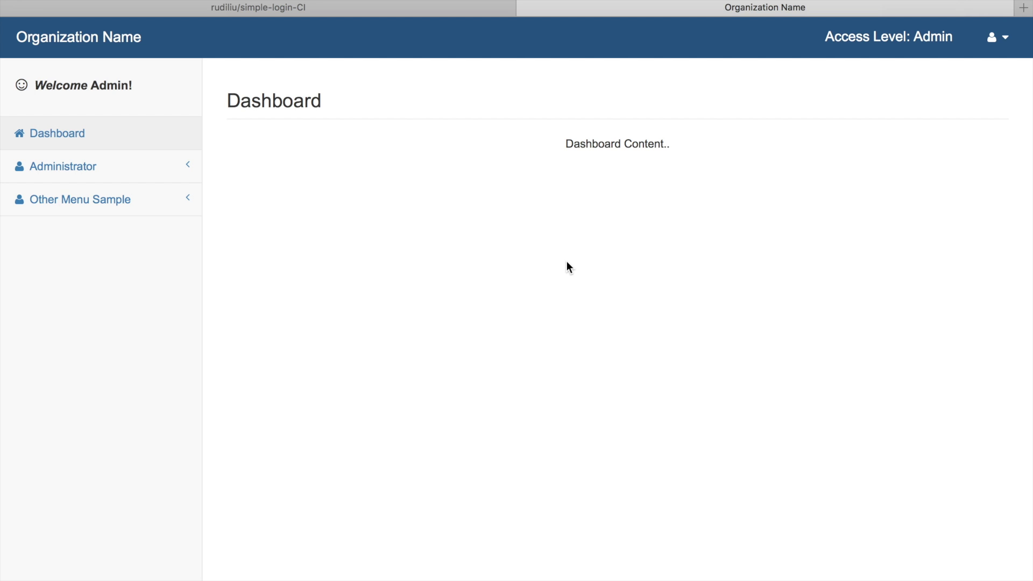
left_click(1006, 50)
left_click(959, 79)
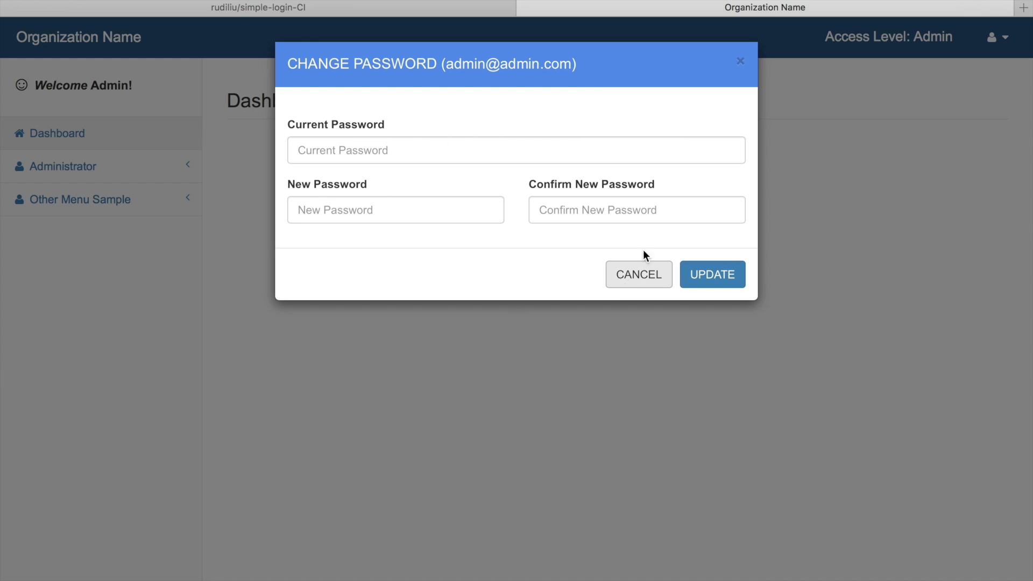
left_click(640, 277)
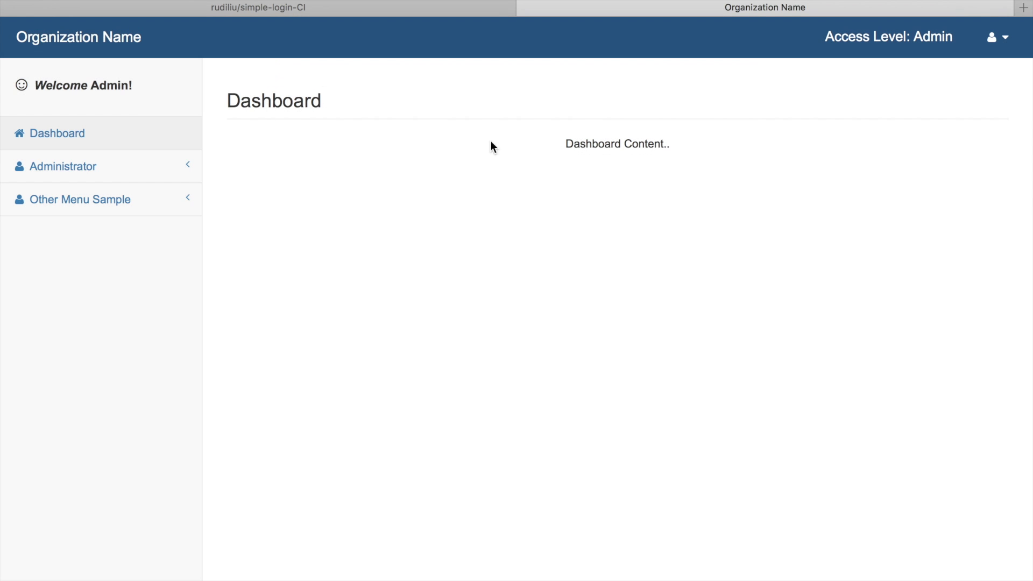
- Open Administrator > User List, then open and dismiss the Create user form
left_click(175, 172)
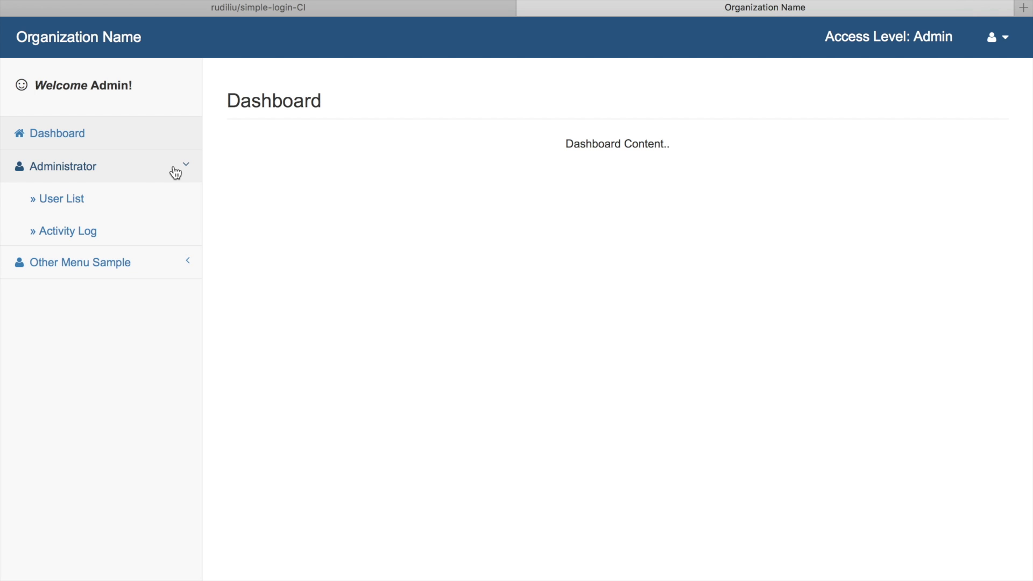
left_click(123, 205)
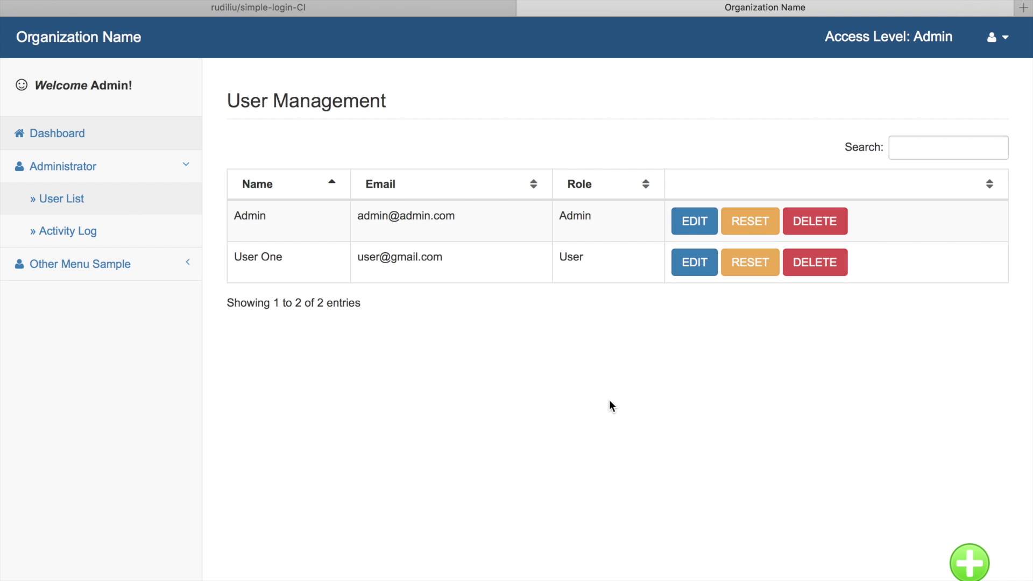
left_click(971, 559)
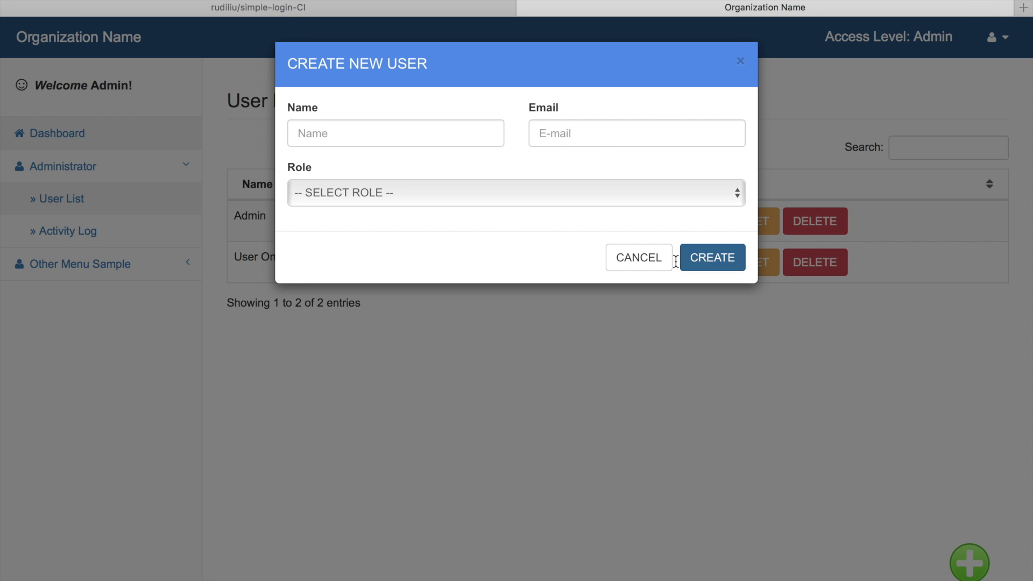
left_click(651, 260)
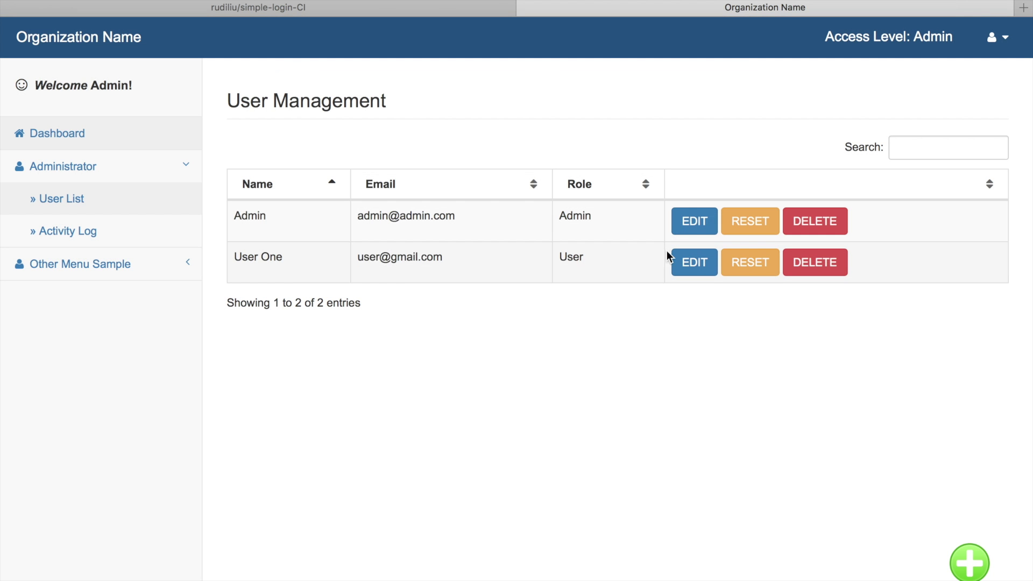
- Open and cancel the Edit, Reset Password and Delete dialogs for the Admin user
left_click(689, 230)
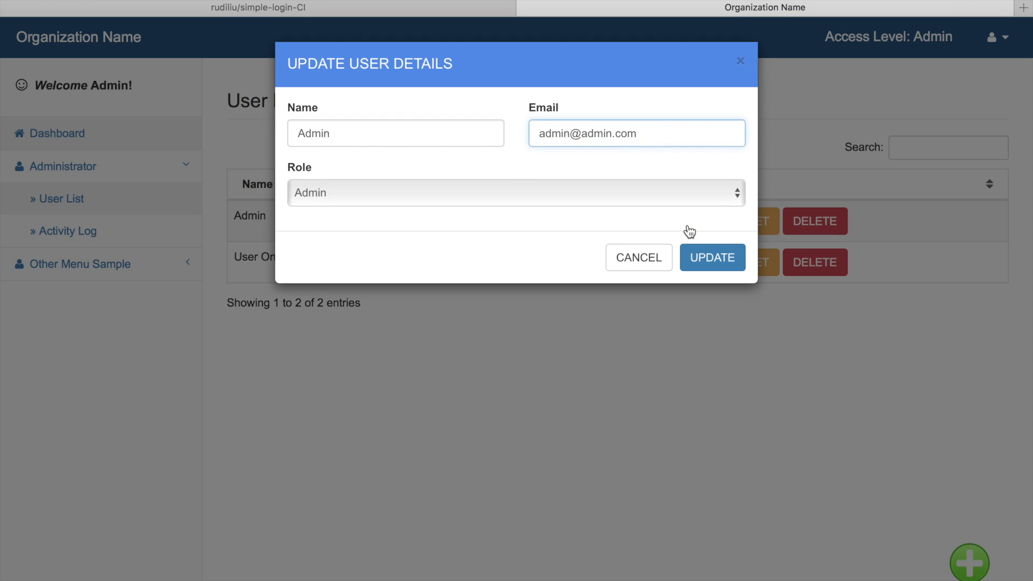
left_click(651, 261)
left_click(745, 227)
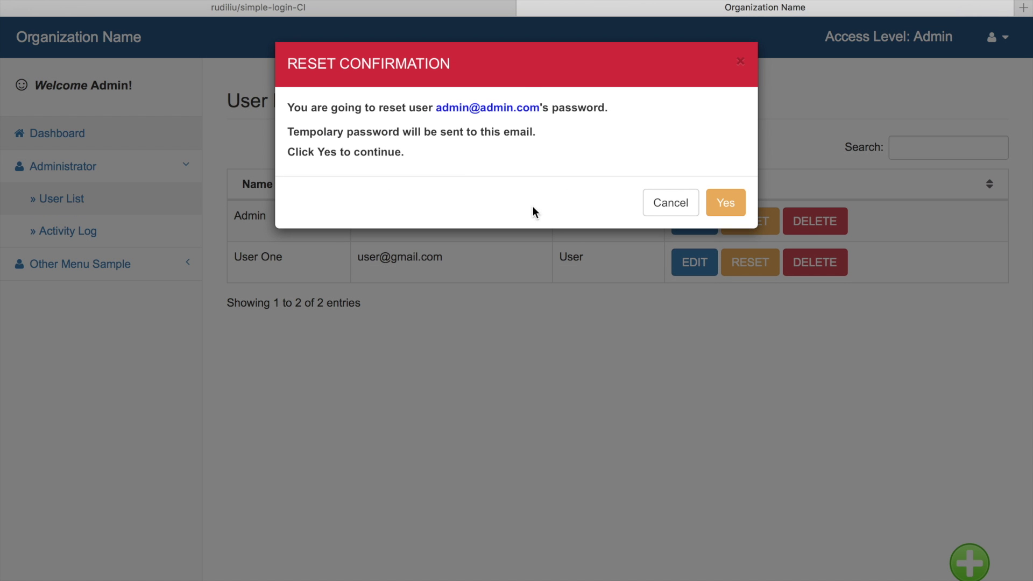
left_click(654, 204)
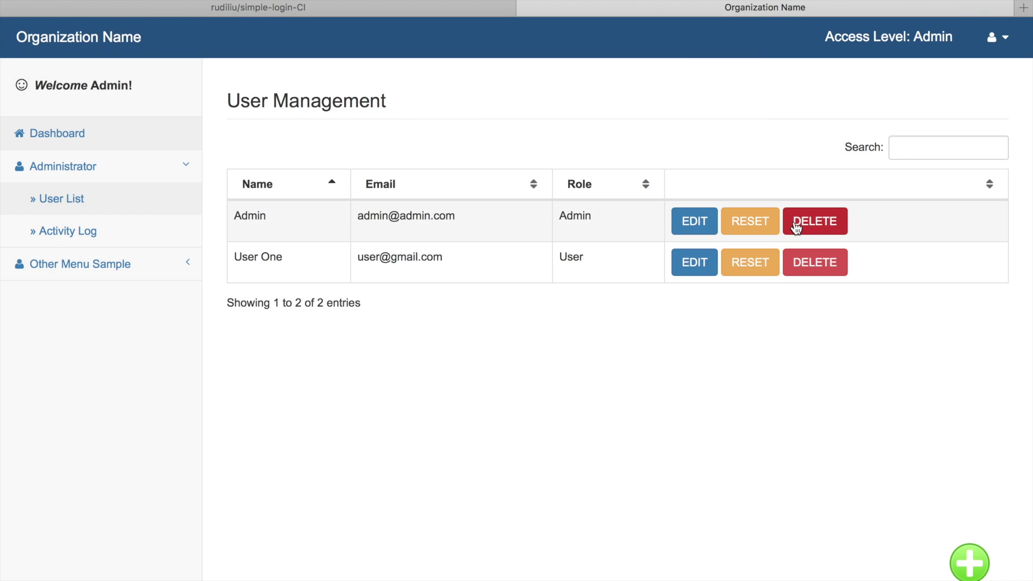
left_click(795, 228)
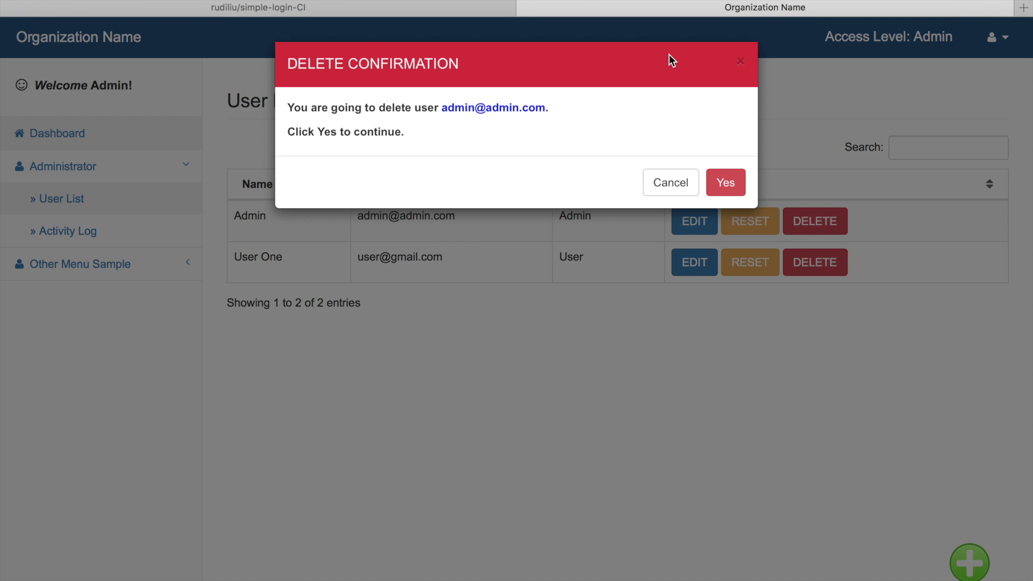
left_click(666, 184)
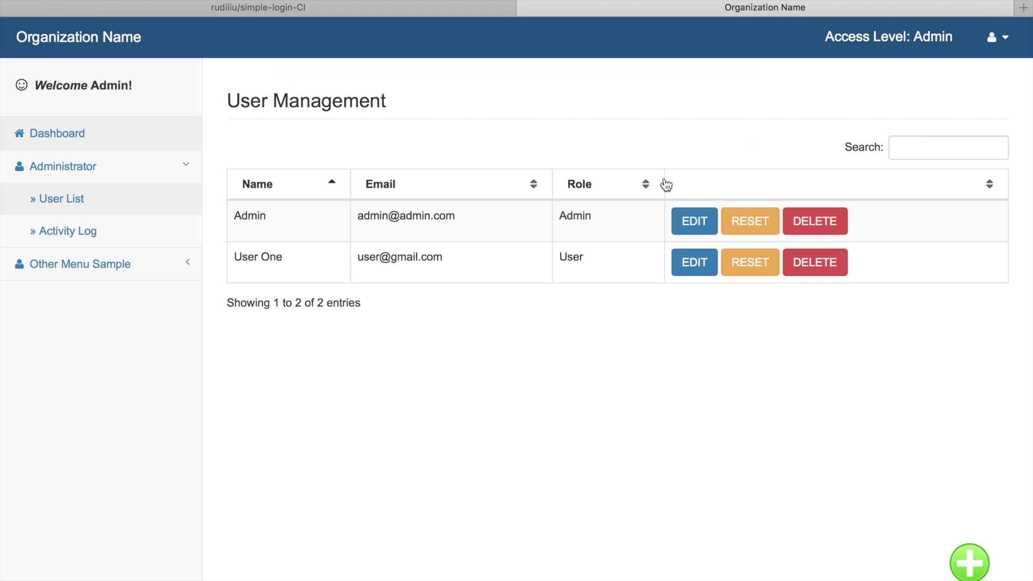
- Create an Admin-role user with the new person's name and Gmail address, then switch to Gmail
left_click(966, 565)
left_click(380, 131)
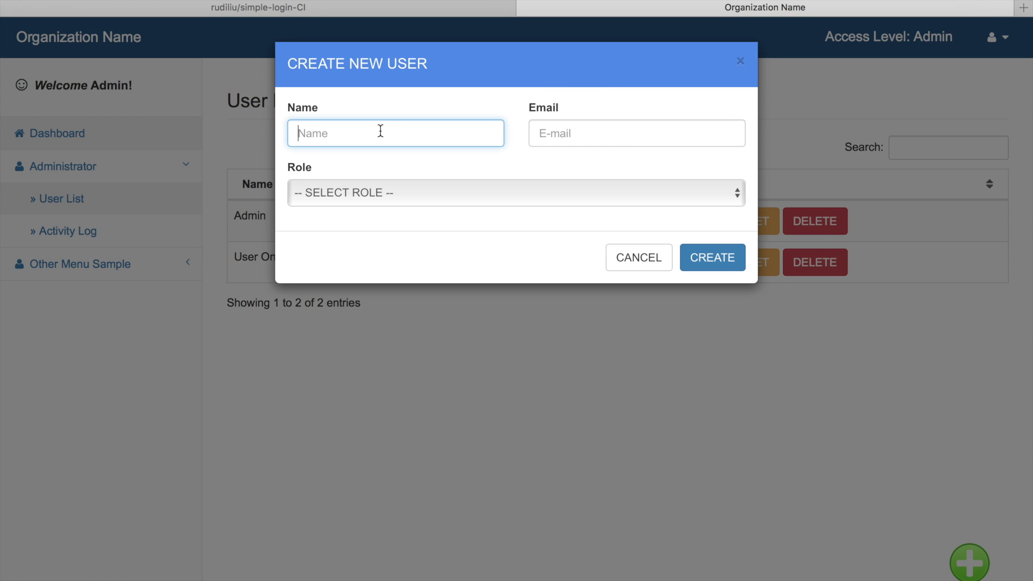
type("Rudi")
key("Tab")
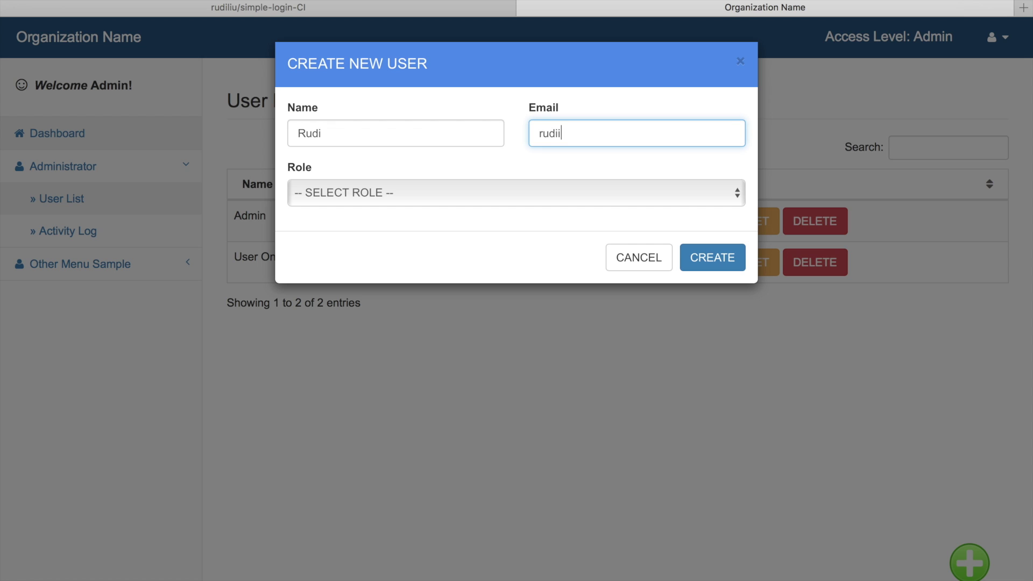
left_click(535, 192)
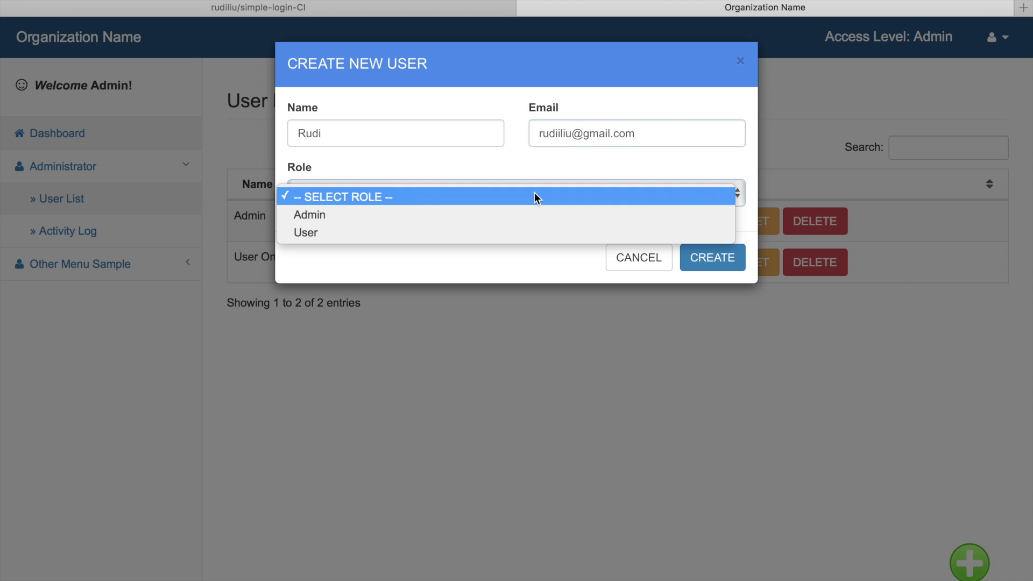
left_click(499, 214)
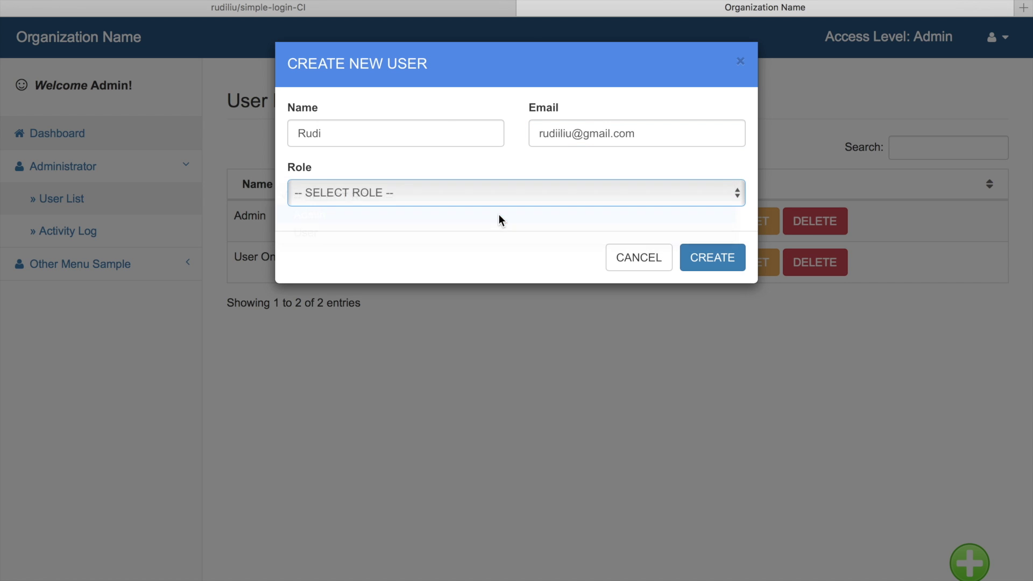
left_click(698, 261)
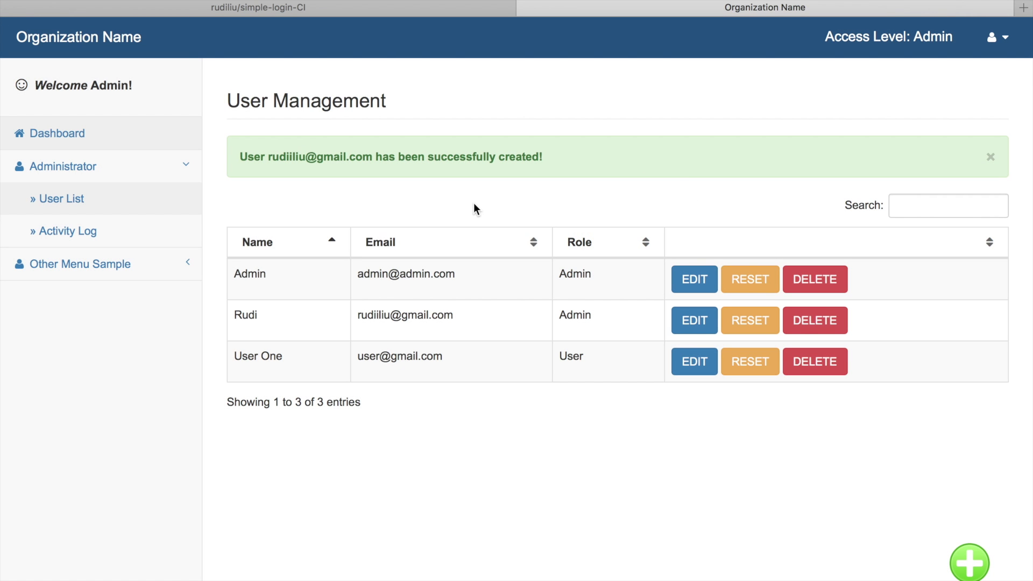
key("ctrl+Right")
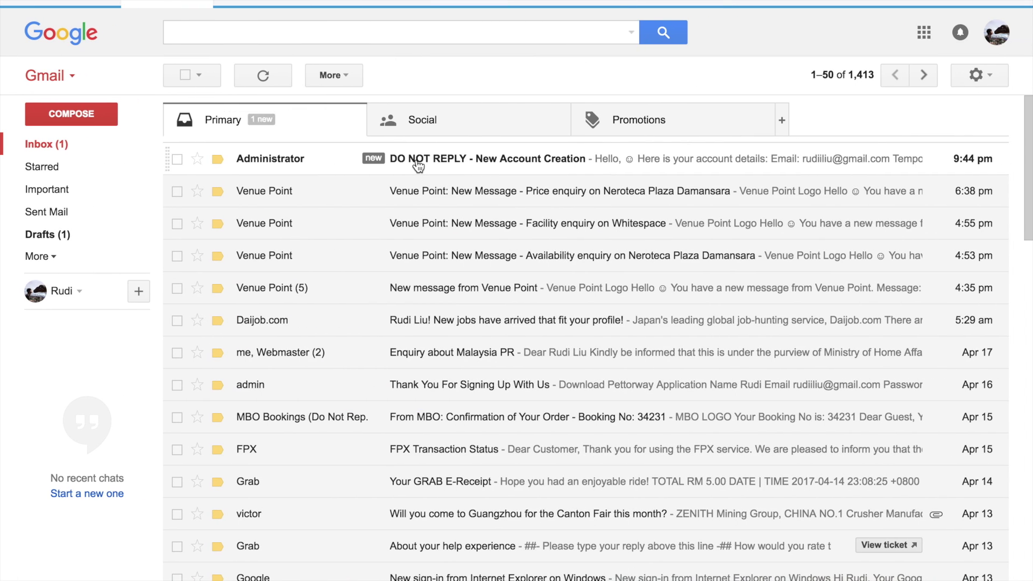
- Read the 'DO NOT REPLY - New Account Creation' email, then return to User Management
left_click(417, 166)
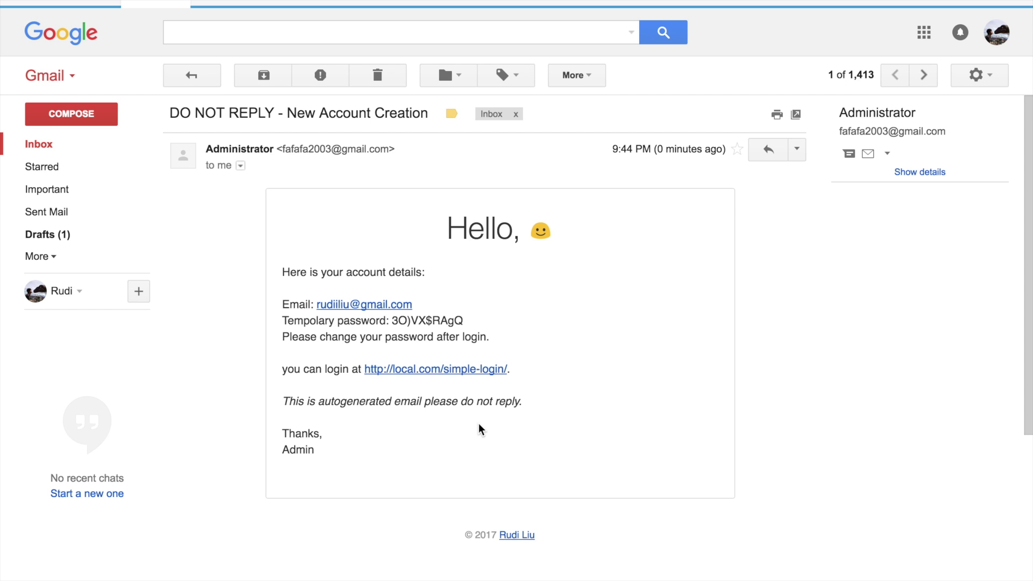
key("ctrl+Left")
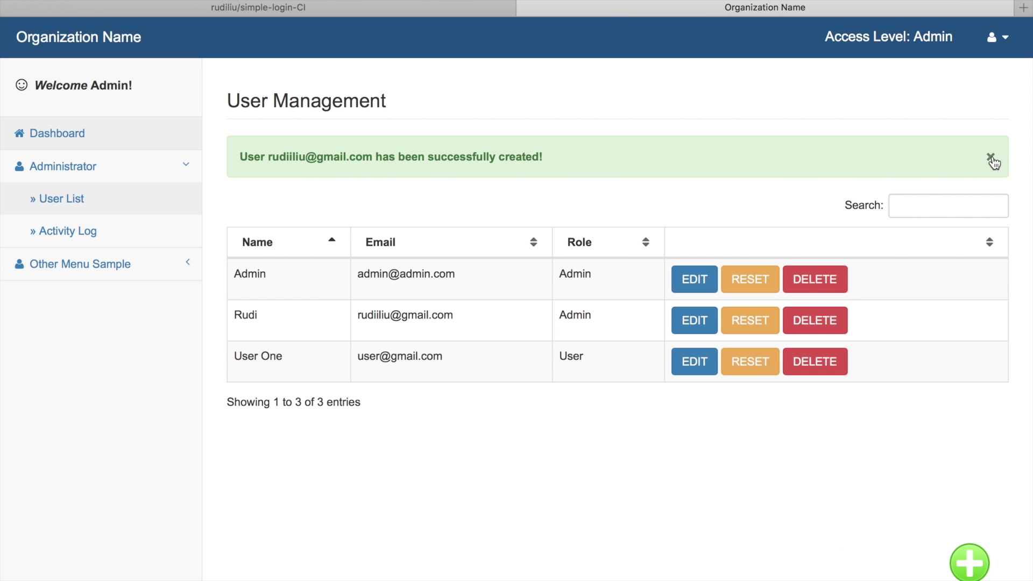
- Close the user-created alert, review the seven-entry Activity Log, then go to the GitHub README
left_click(991, 157)
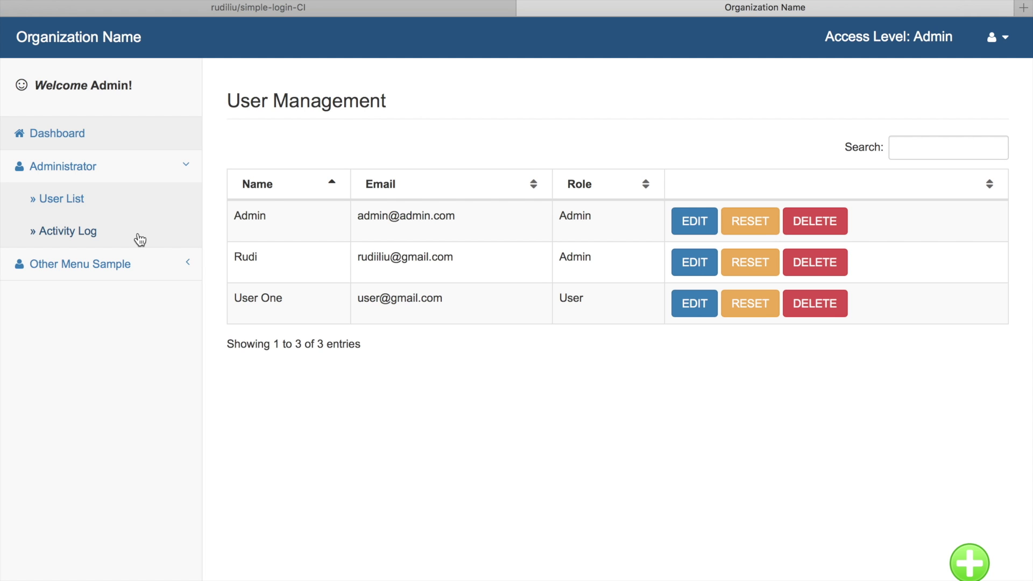
left_click(139, 239)
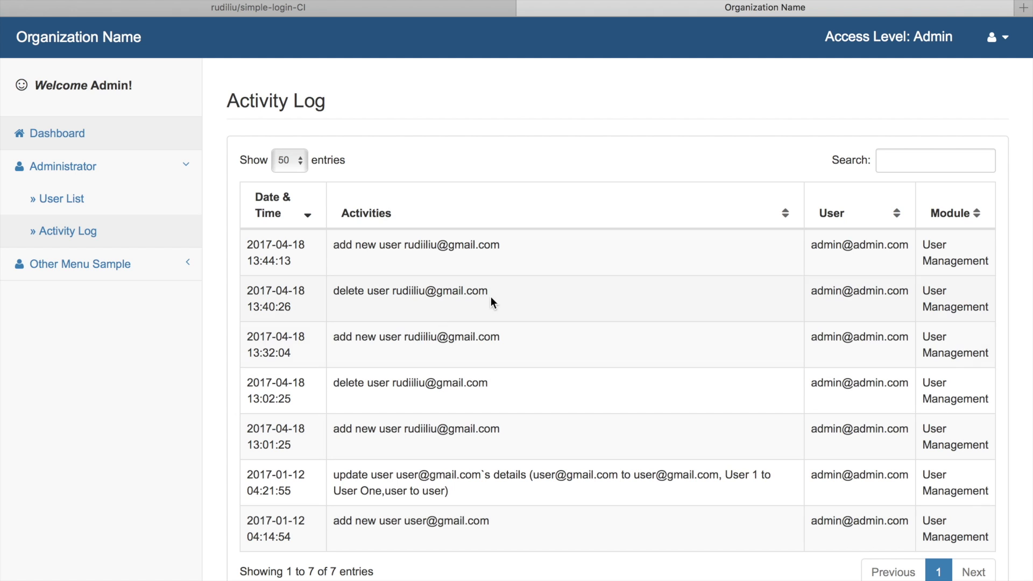
scroll(749, 368, "down", 1)
scroll(749, 368, "up", 1)
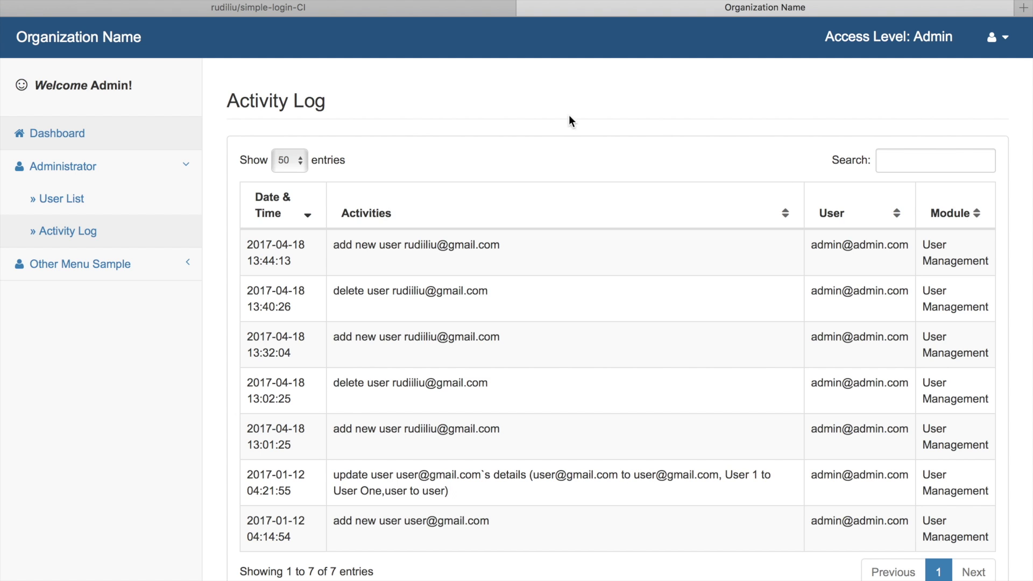
left_click(418, 13)
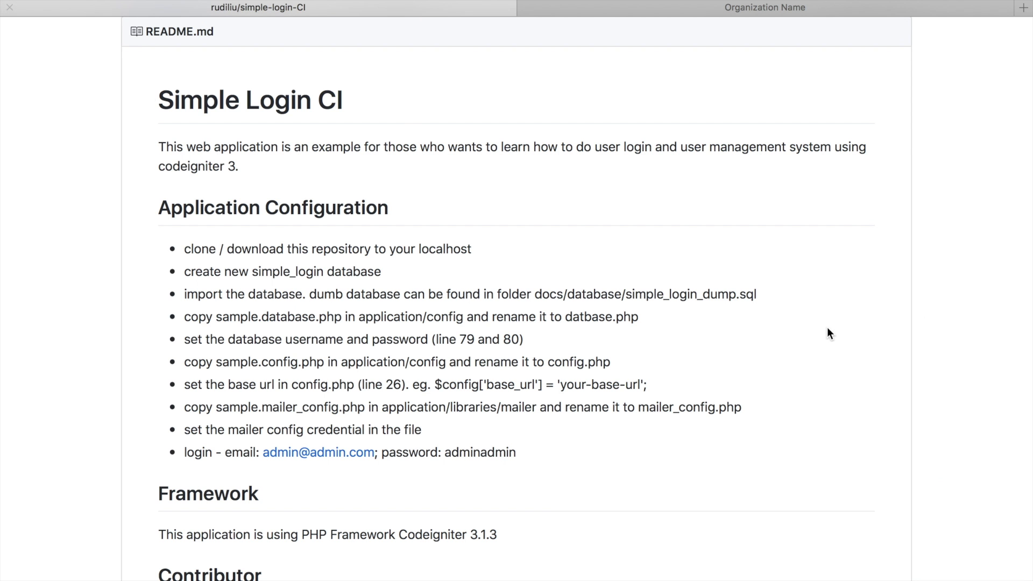
scroll(828, 329, "up", 10)
scroll(828, 327, "up", 4)
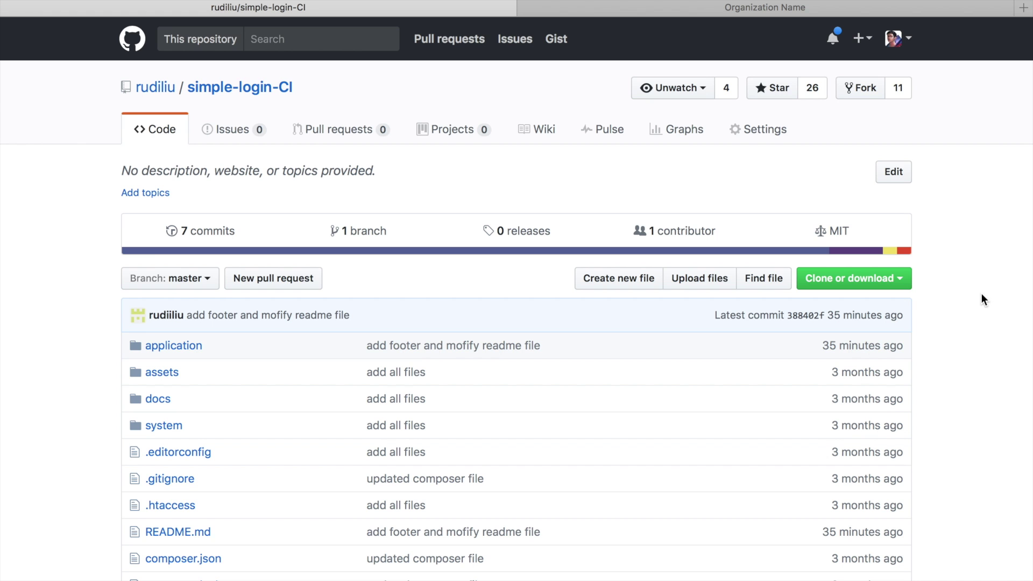
scroll(983, 299, "down", 5)
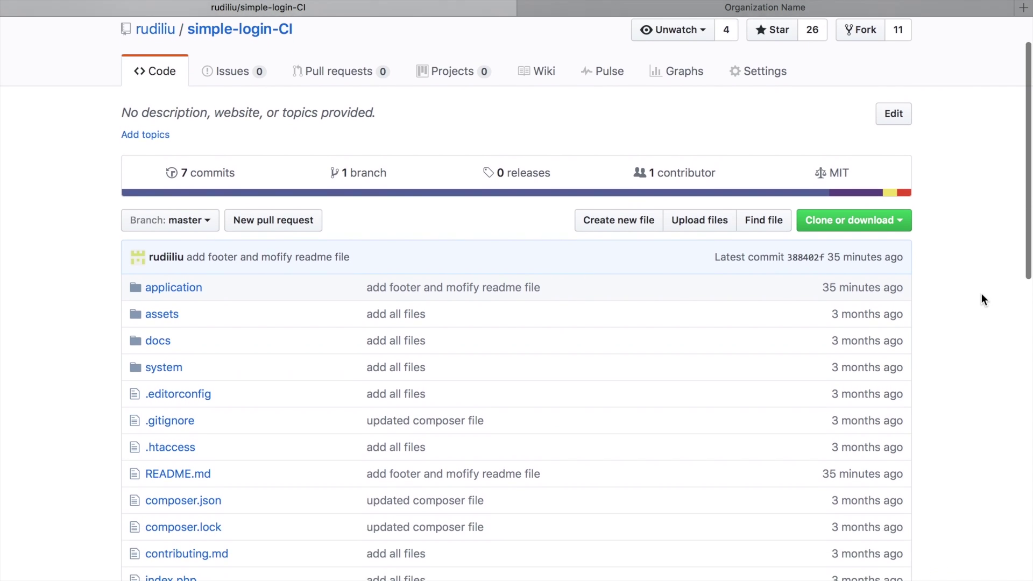
scroll(982, 295, "down", 8)
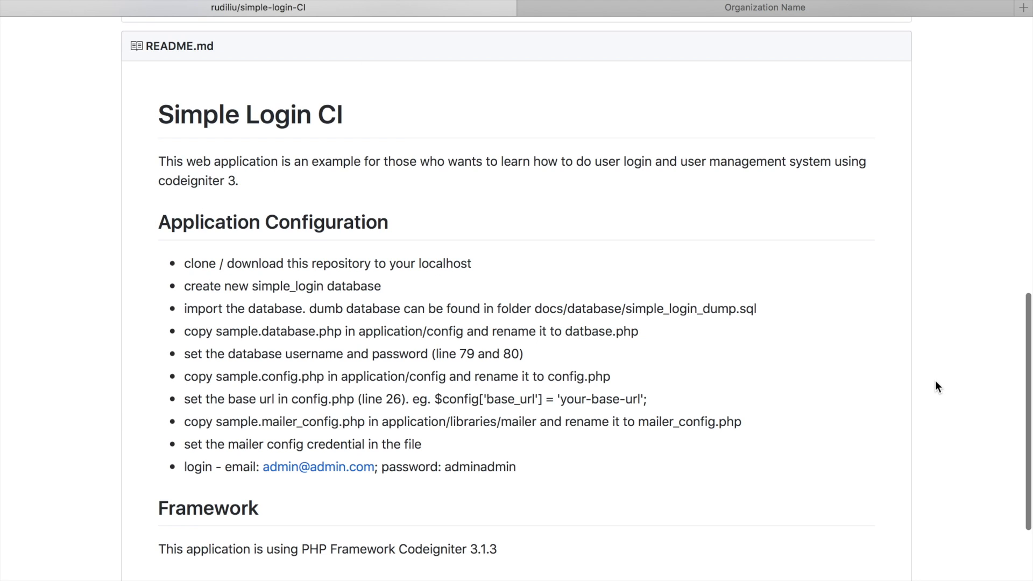
scroll(935, 385, "up", 1)
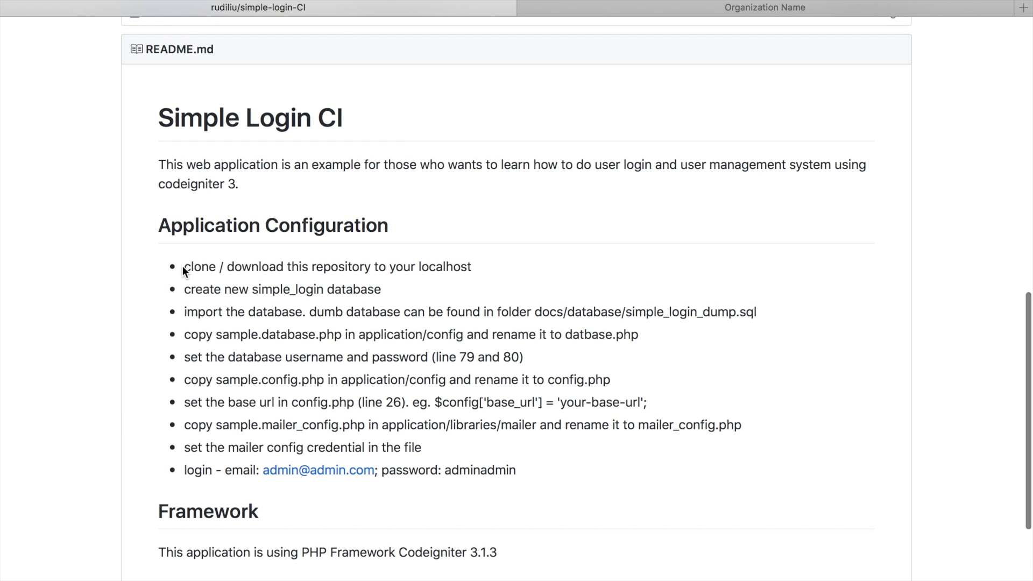
left_click_drag(183, 266, 484, 271)
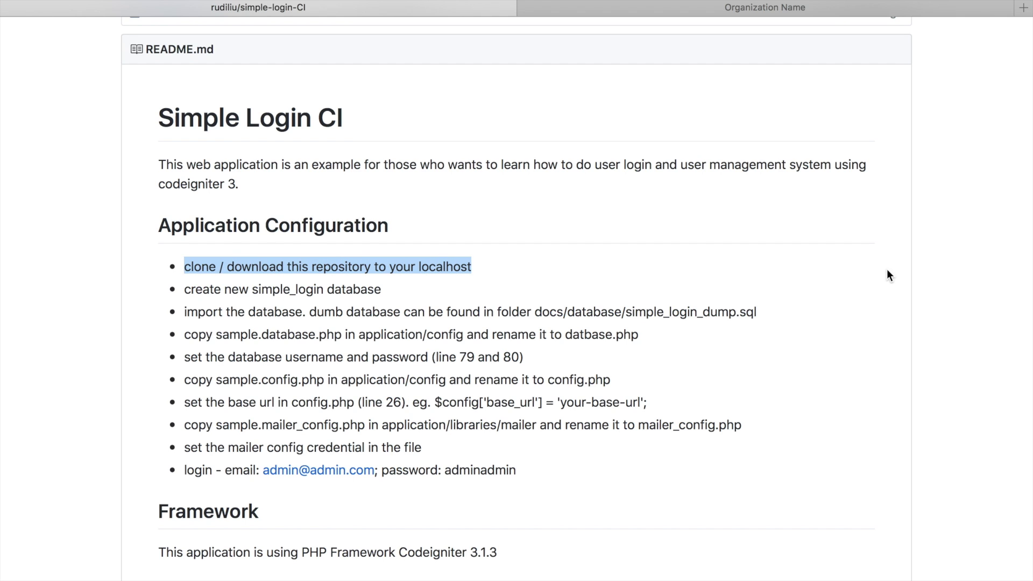
left_click(950, 263)
scroll(950, 263, "up", 13)
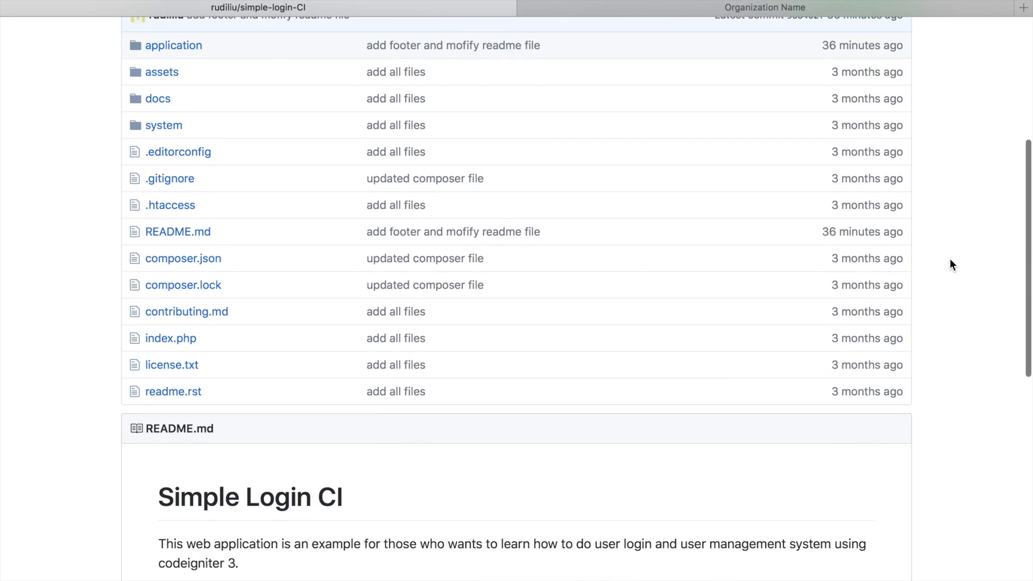
- Select the repository's HTTPS clone URL, close the dropdown, and move to the Finder desktop
left_click(890, 275)
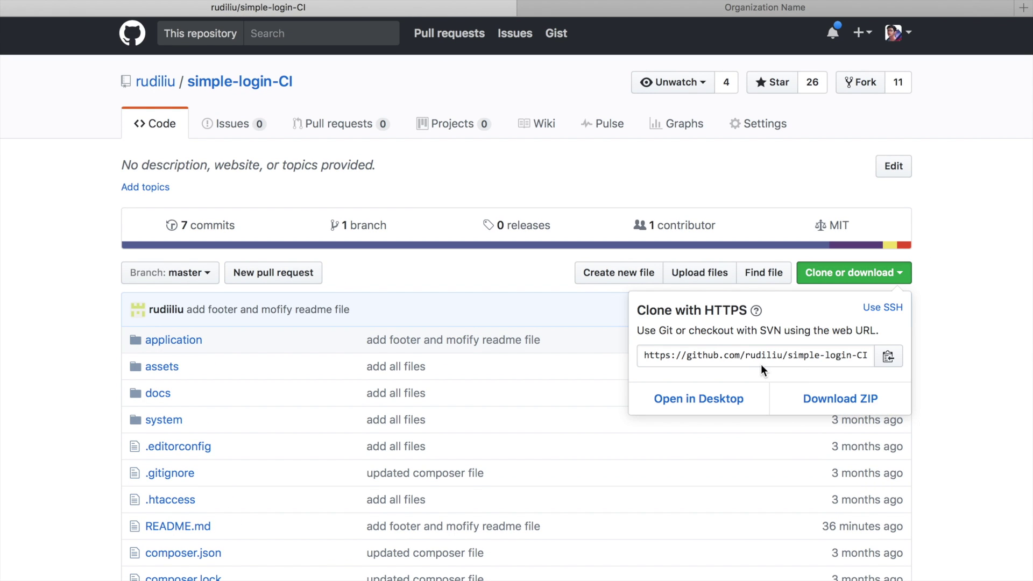
left_click(727, 360)
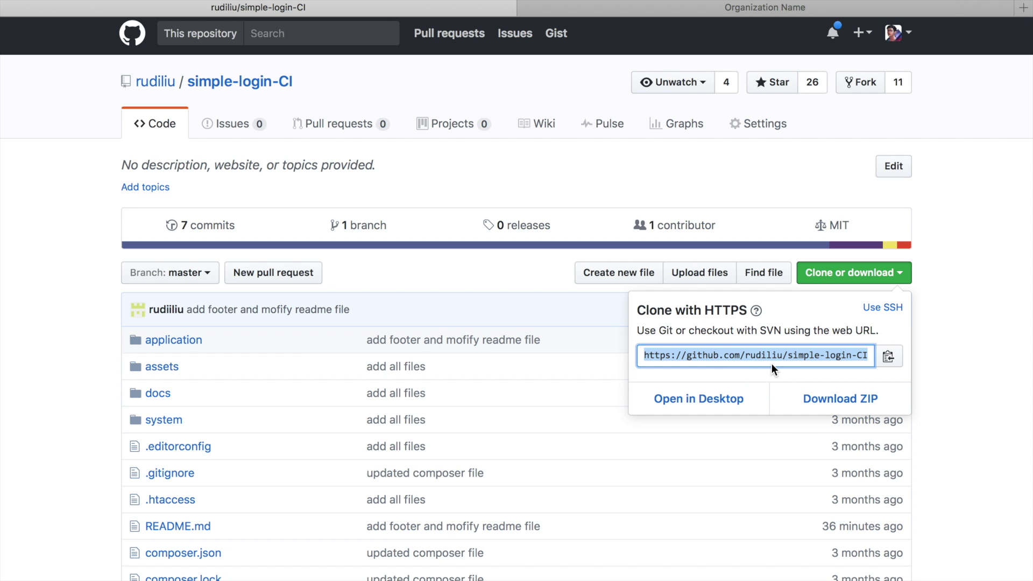
left_click(999, 385)
scroll(916, 482, "down", 5)
scroll(916, 479, "down", 8)
key("ctrl+Left")
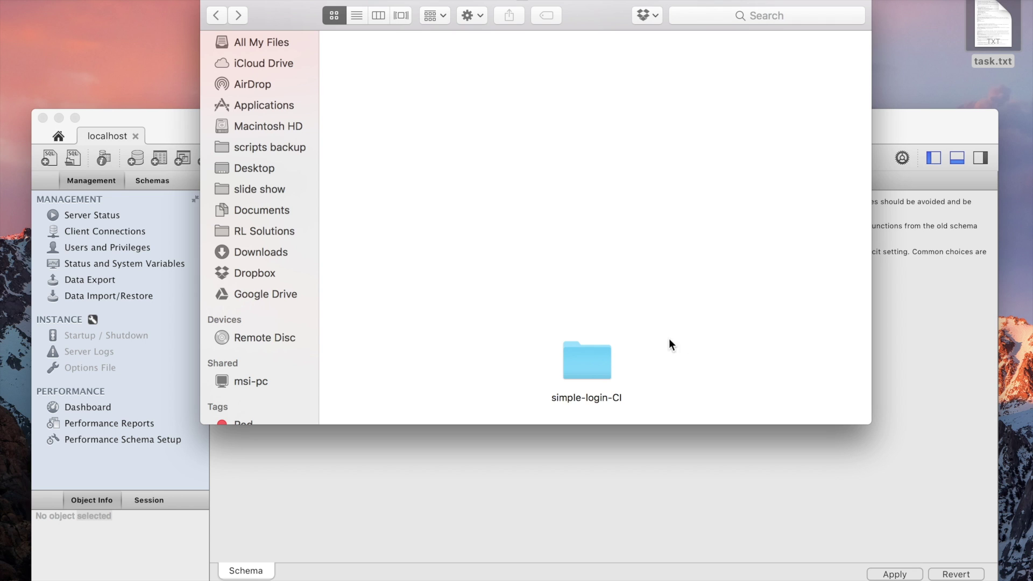
- Check the README, bring MySQL Workbench forward, and mark the docs/database/simple_login_dump.sql path
scroll(662, 345, "down", 2)
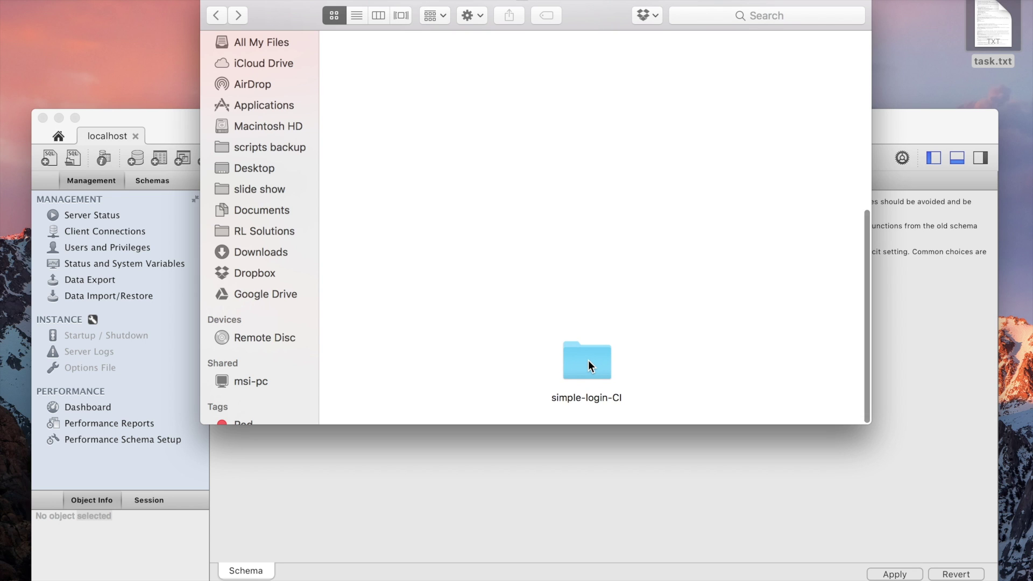
key("ctrl+Right")
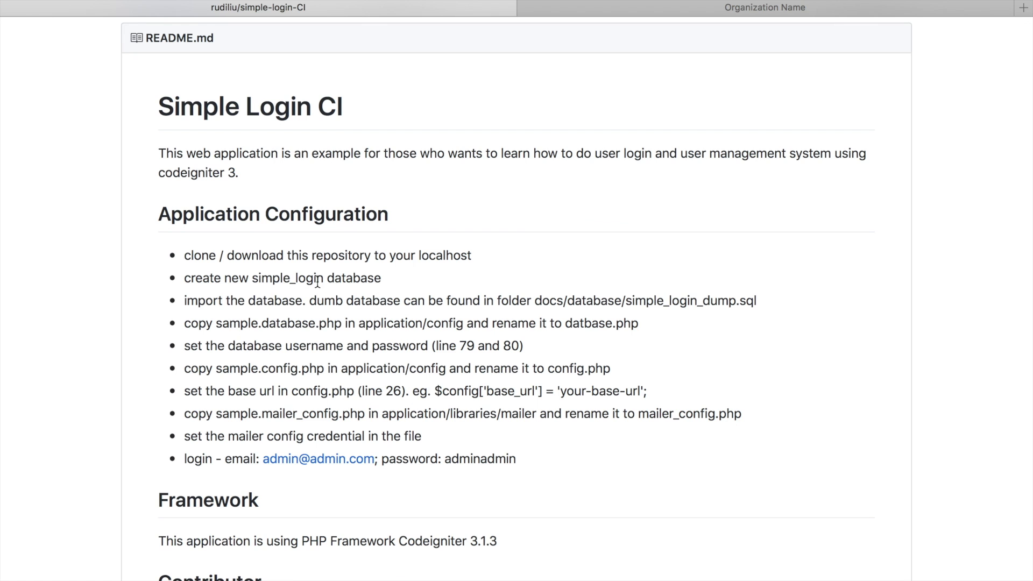
key("ctrl+Left")
left_click(948, 304)
left_click_drag(758, 301, 534, 301)
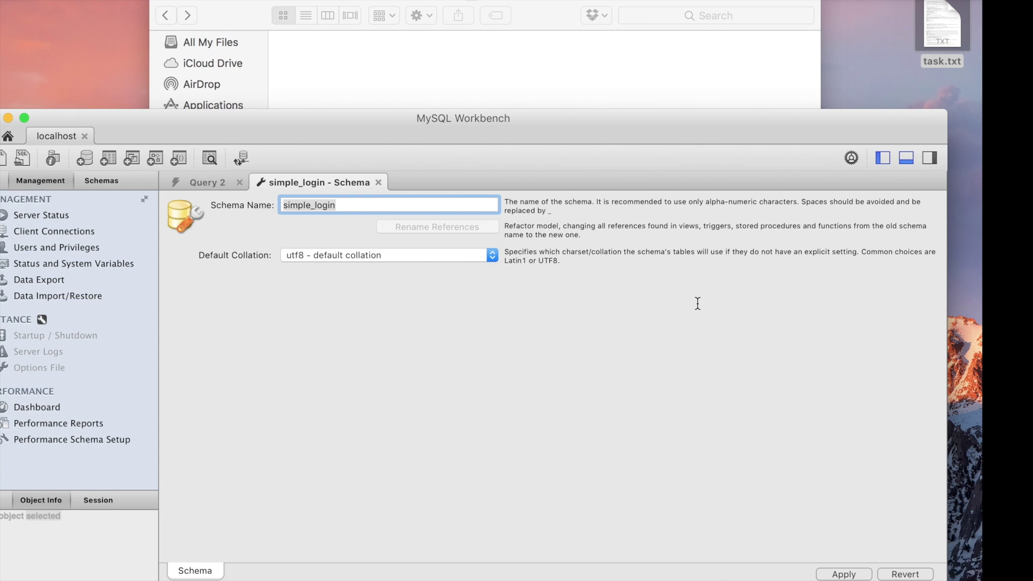
- Open the Query 2 tab with the simple_login dump script, then return to the README
left_click(260, 183)
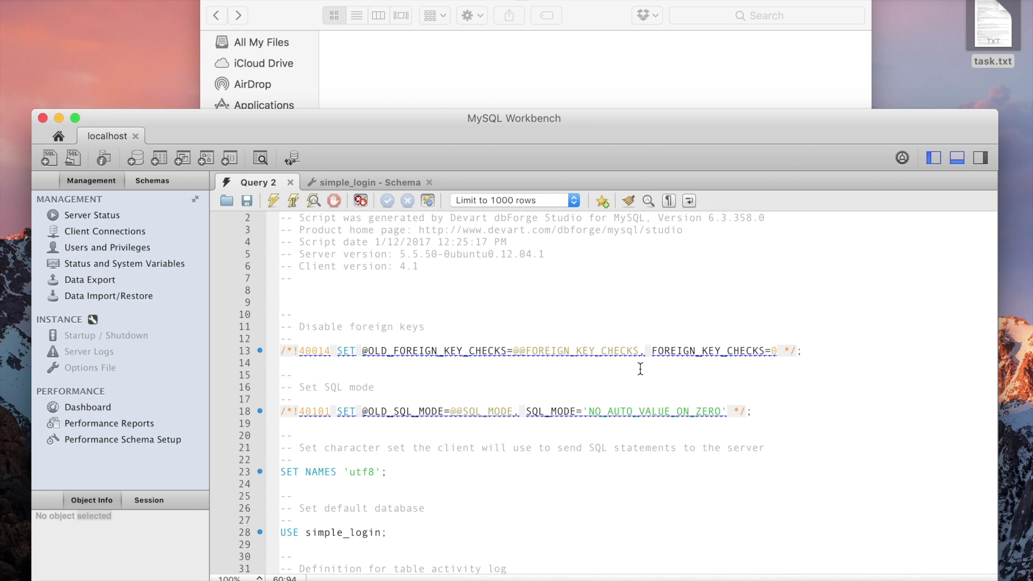
scroll(640, 370, "down", 5)
scroll(640, 371, "up", 3)
scroll(640, 370, "up", 2)
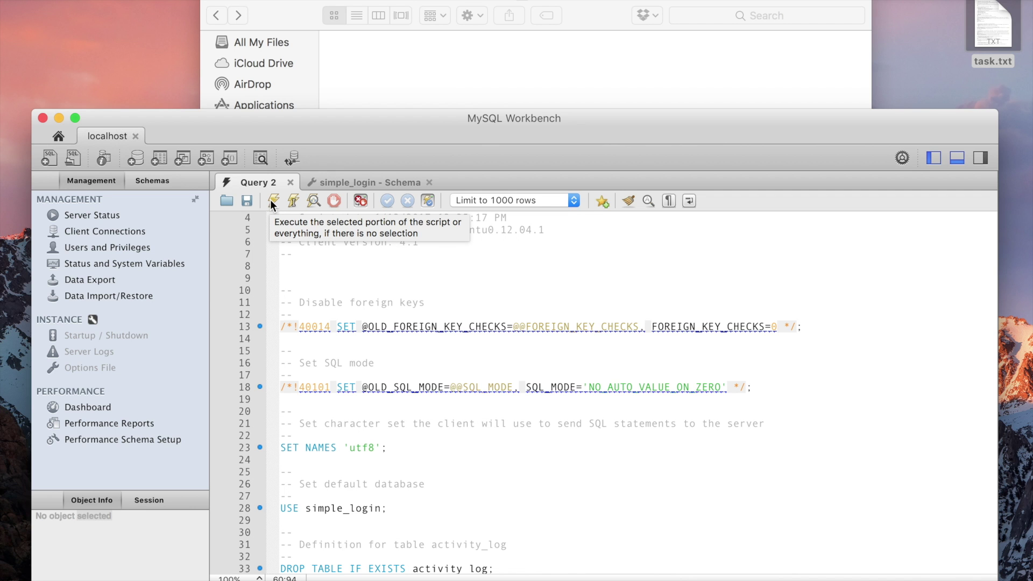
key("ctrl+Right")
left_click(671, 325)
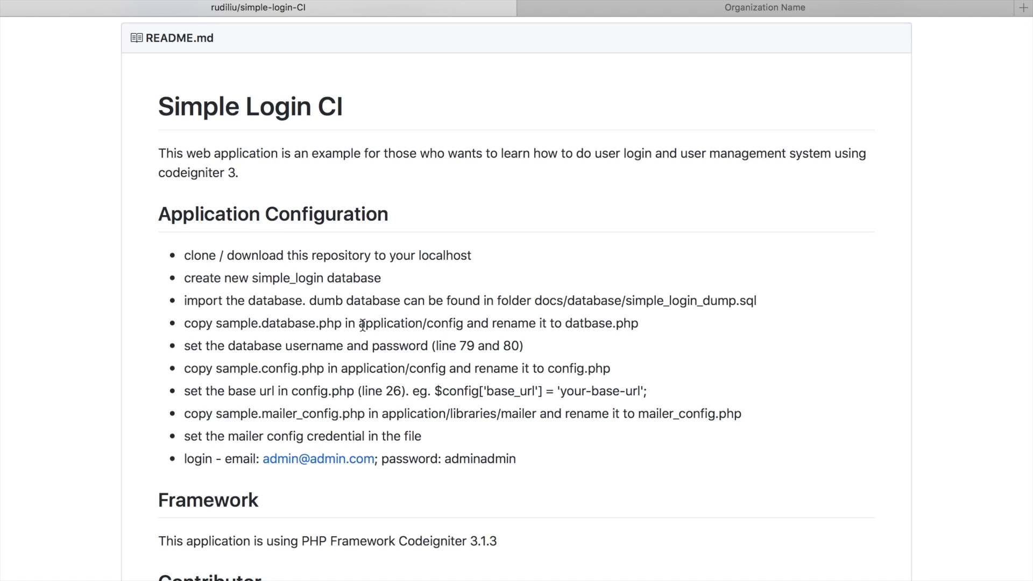
- Highlight application/config, sample.database.php and datbase.php in the README's copy step
left_click_drag(359, 324, 463, 324)
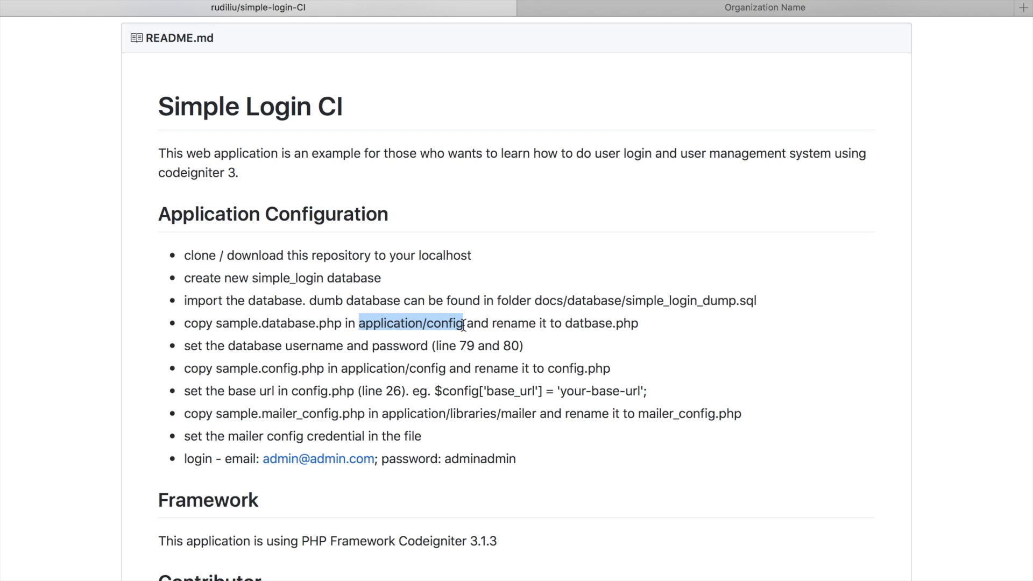
left_click(221, 324)
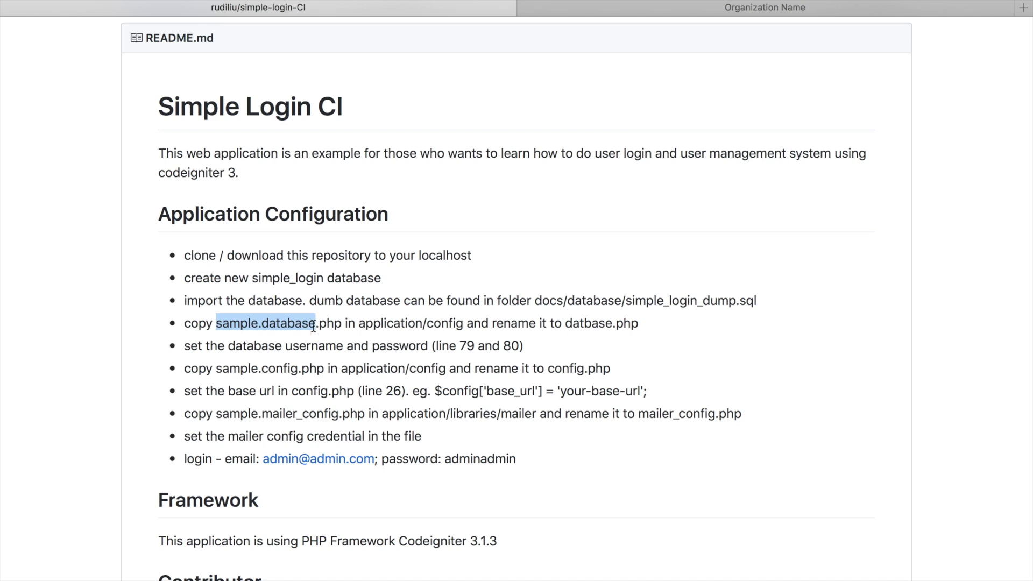
left_click_drag(314, 325, 342, 326)
left_click_drag(565, 323, 642, 325)
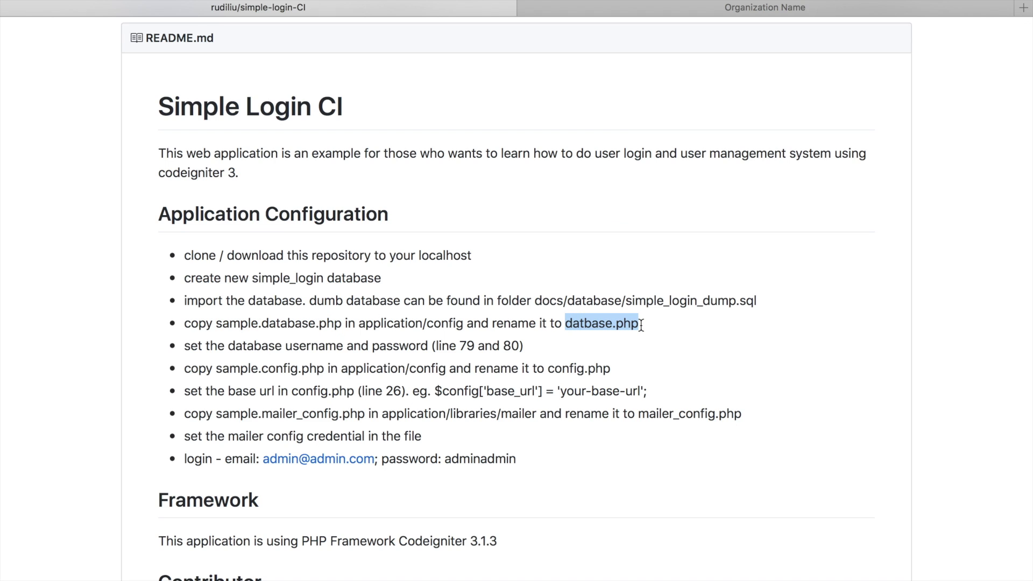
key("ctrl+Left")
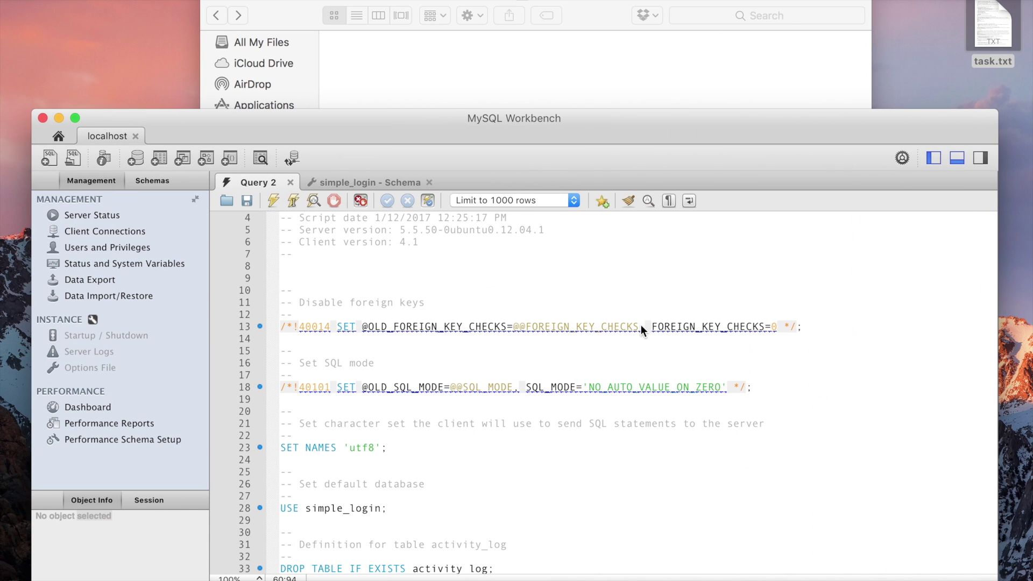
- In Finder, go to simple-login-CI/application/config and select sample.database.php
left_click(529, 94)
double_click(592, 355)
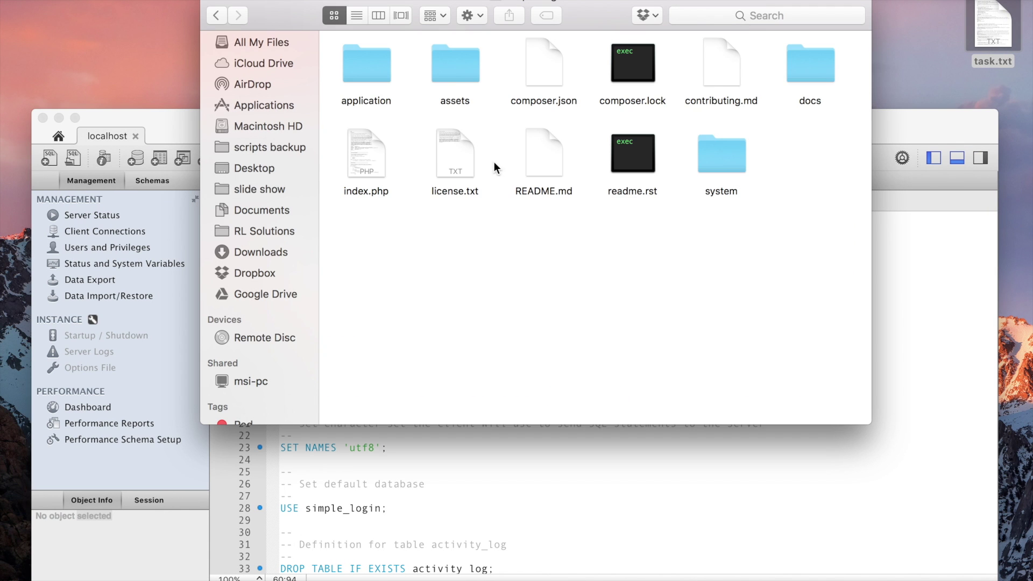
double_click(367, 58)
double_click(465, 75)
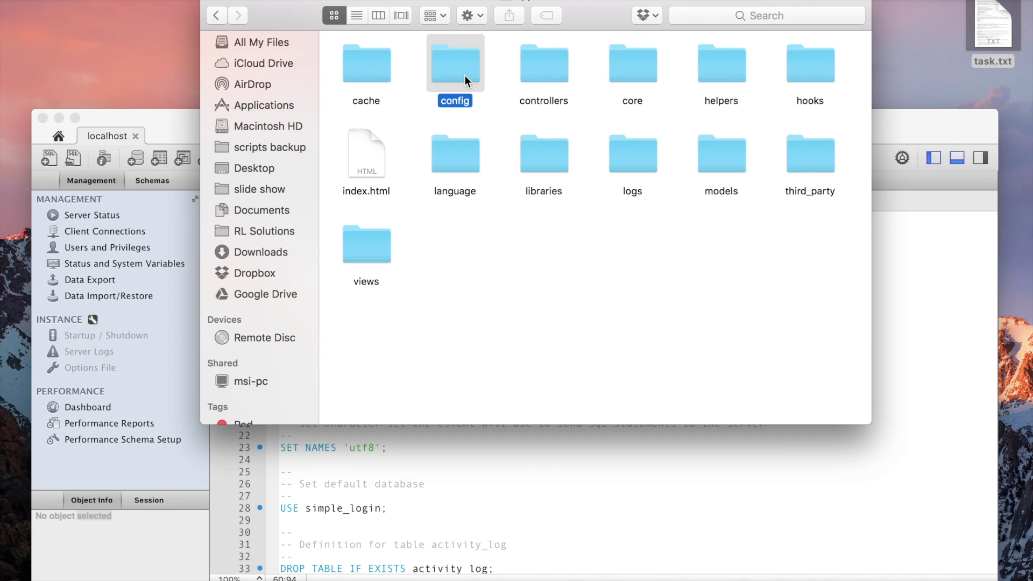
left_click(369, 259)
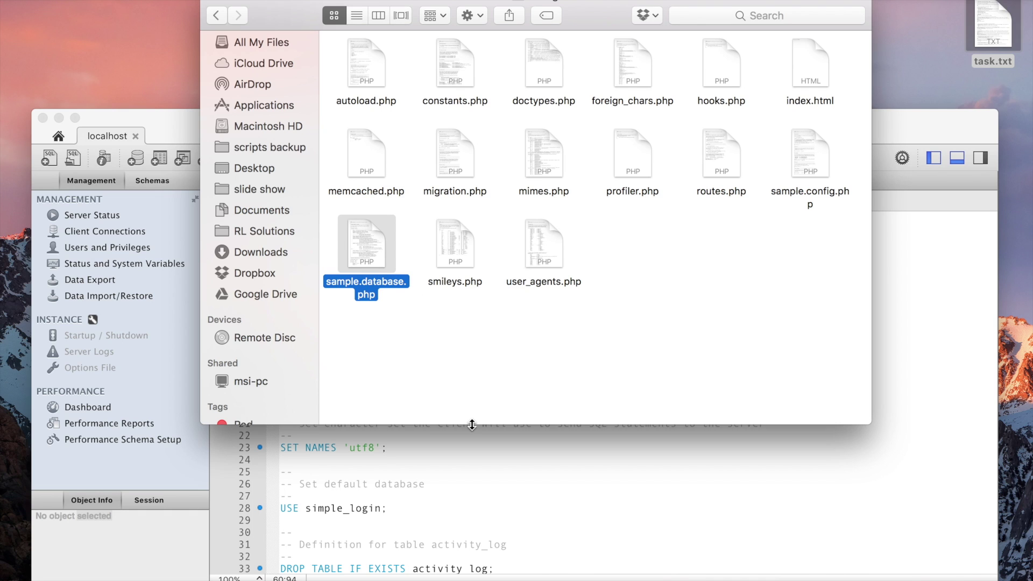
- Duplicate sample.database.php and rename the copy to database.php, checking the README
key("super+d")
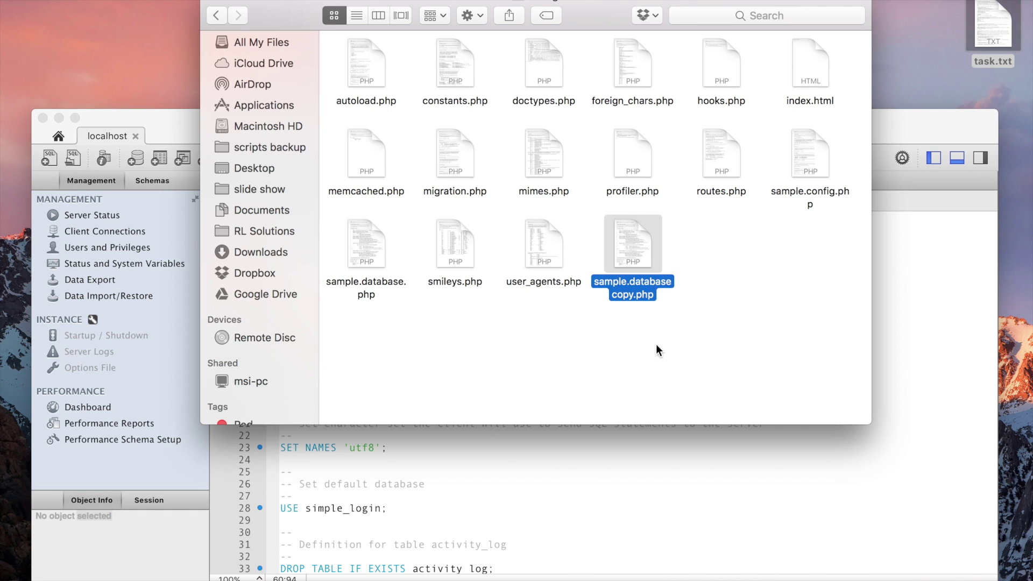
left_click(617, 298)
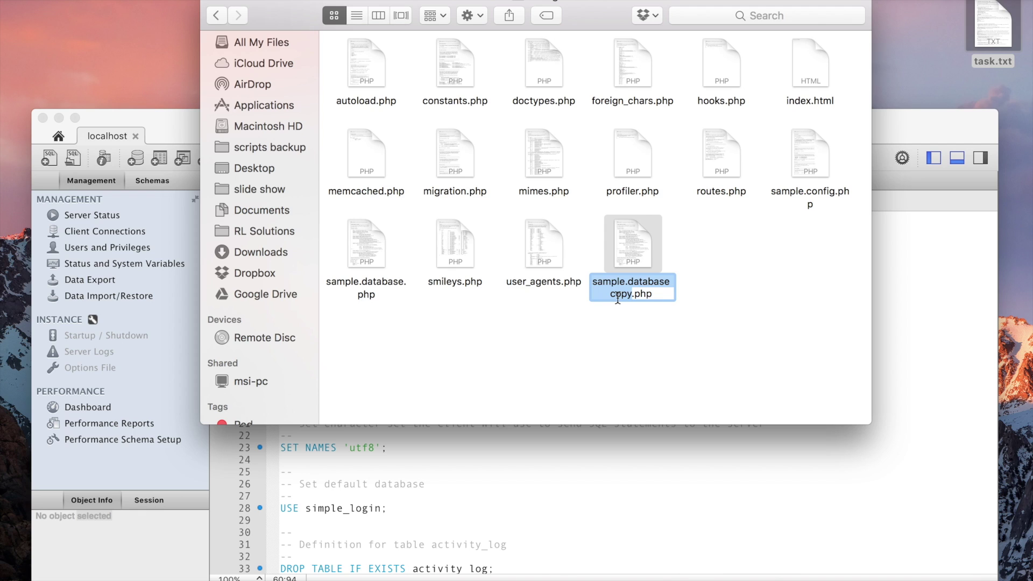
key("Right")
type("\\")
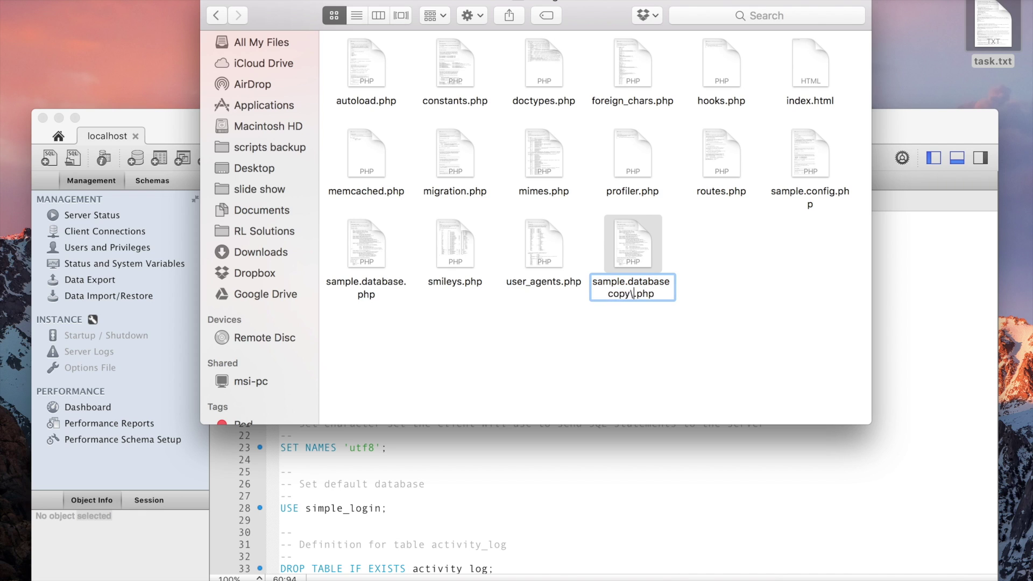
key("BackSpace")
key("BackSpace")
key("BackSpace")
key("BackSpace")
key("BackSpace")
key("BackSpace")
key("BackSpace")
key("BackSpace")
key("BackSpace")
key("BackSpace")
key("BackSpace")
key("BackSpace")
key("BackSpace")
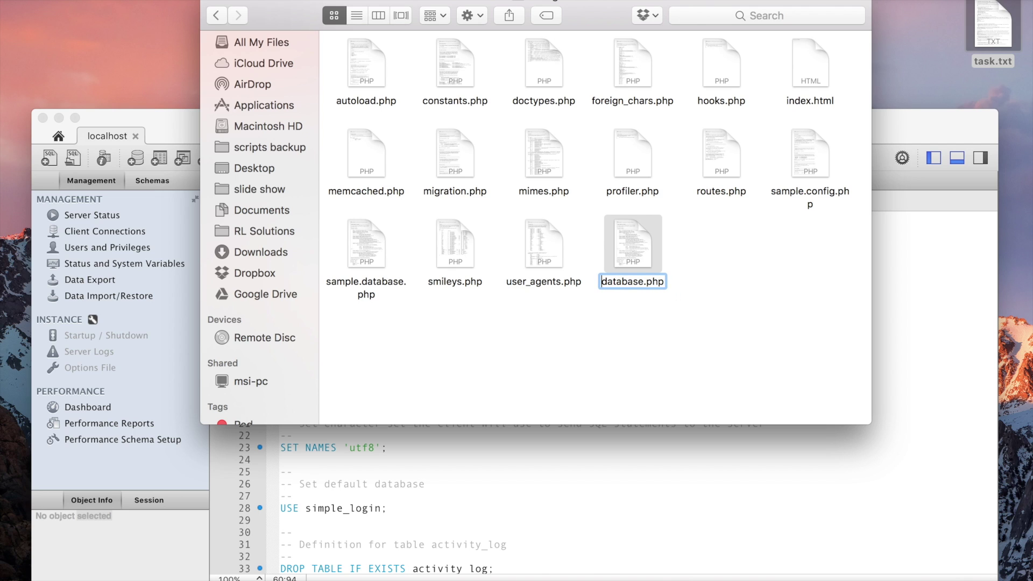
key("Return")
key("ctrl+Right")
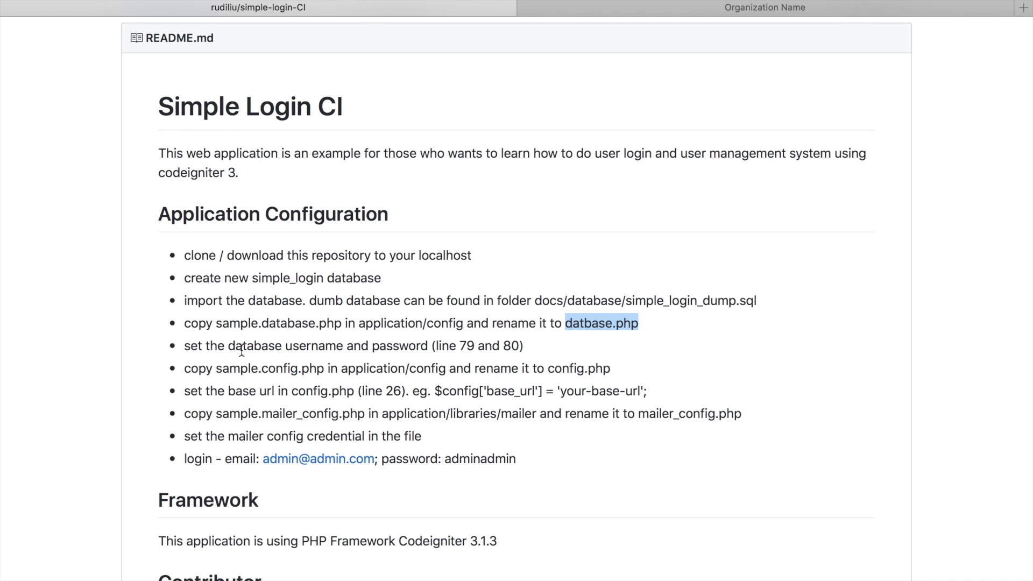
key("ctrl+Left")
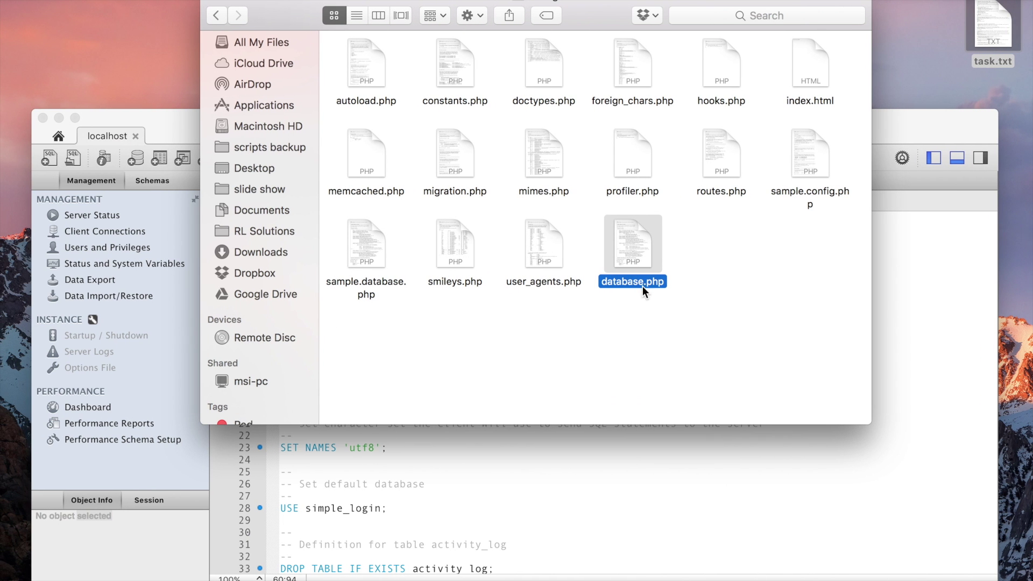
- Open database.php and set the default connection's username to root
double_click(624, 255)
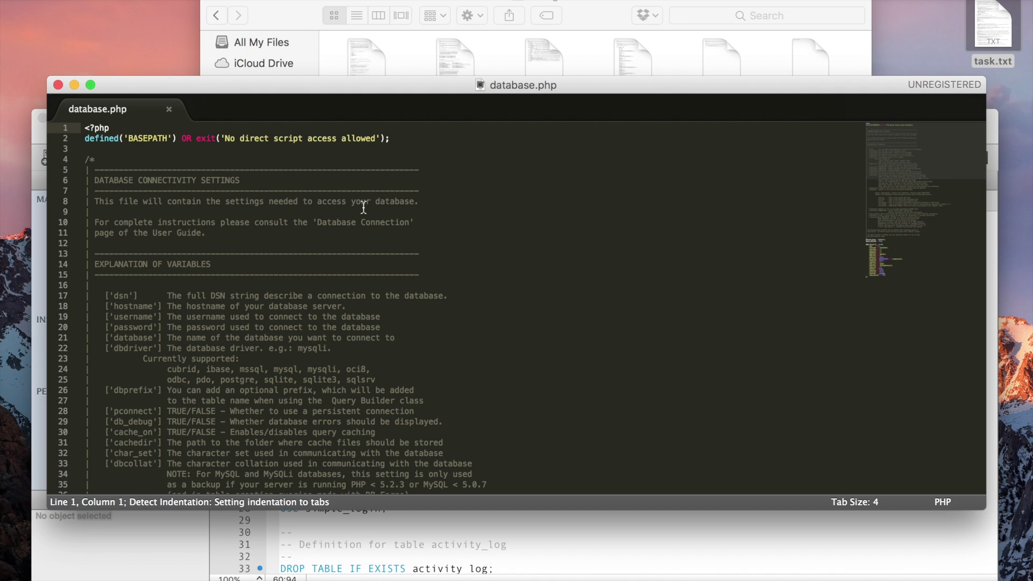
scroll(364, 206, "down", 13)
scroll(364, 206, "down", 7)
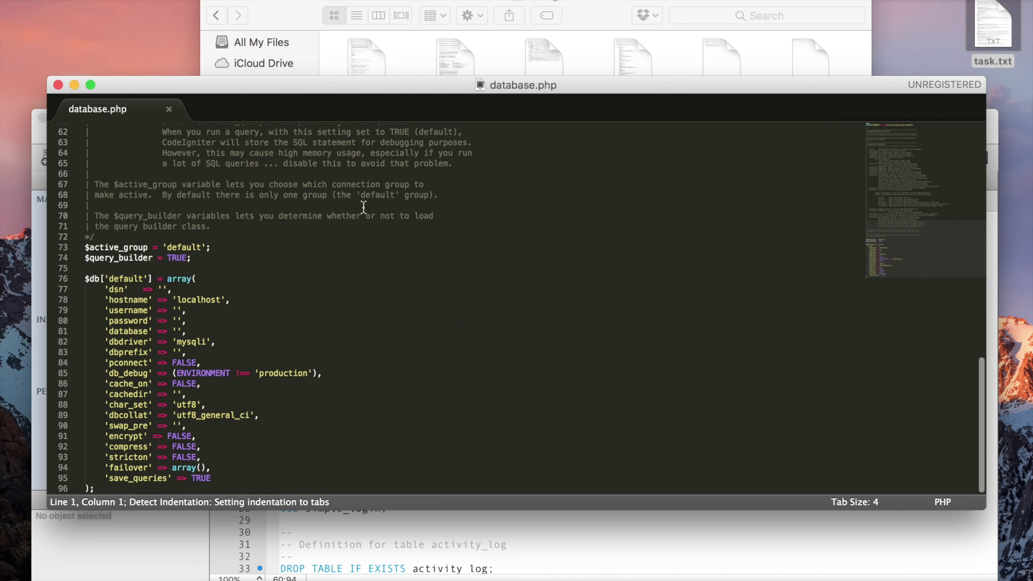
left_click(177, 310)
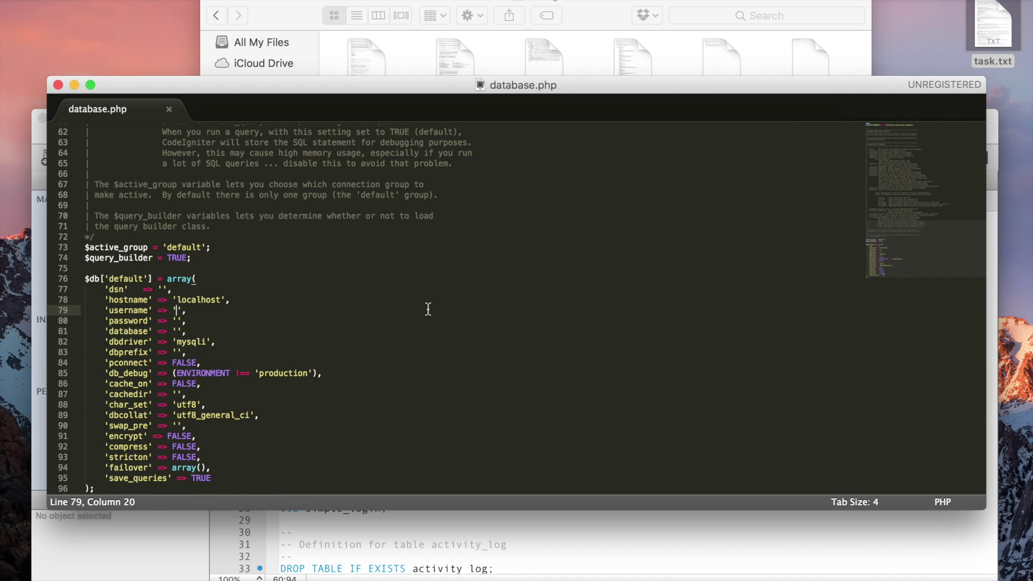
type("root")
left_click(361, 266)
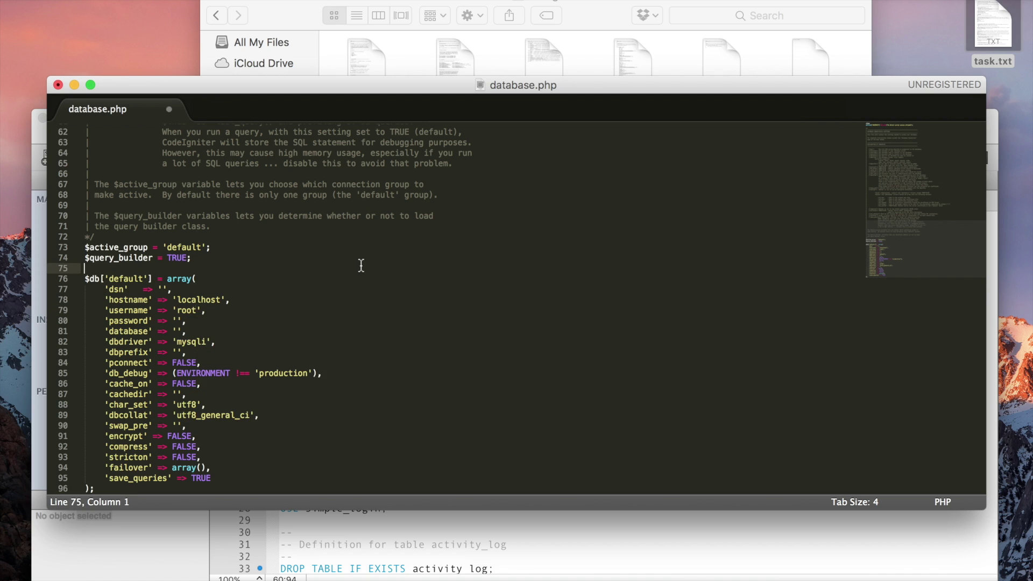
- Enter the database password and database name simple_login, then save database.php
left_click(176, 320)
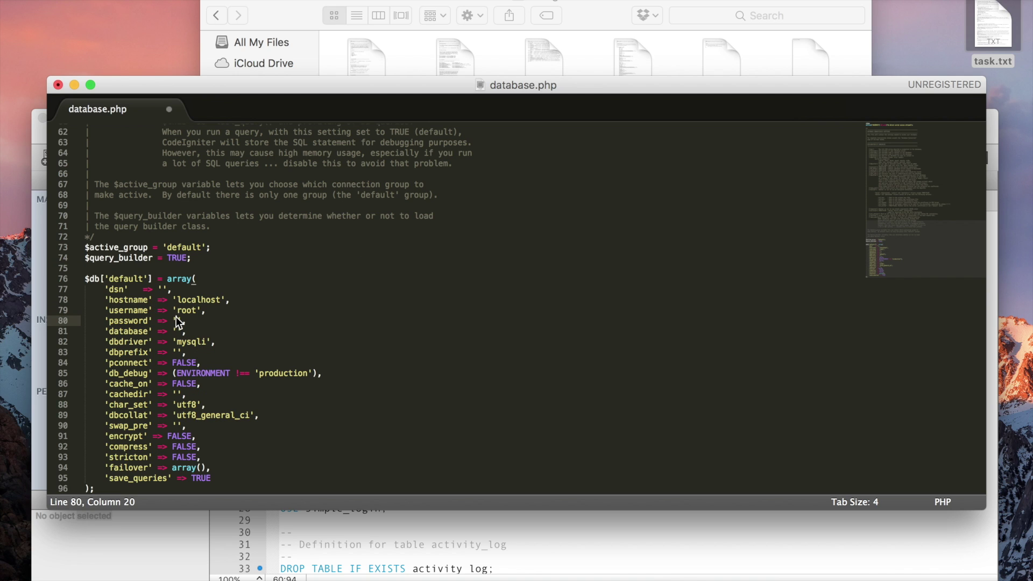
type("root")
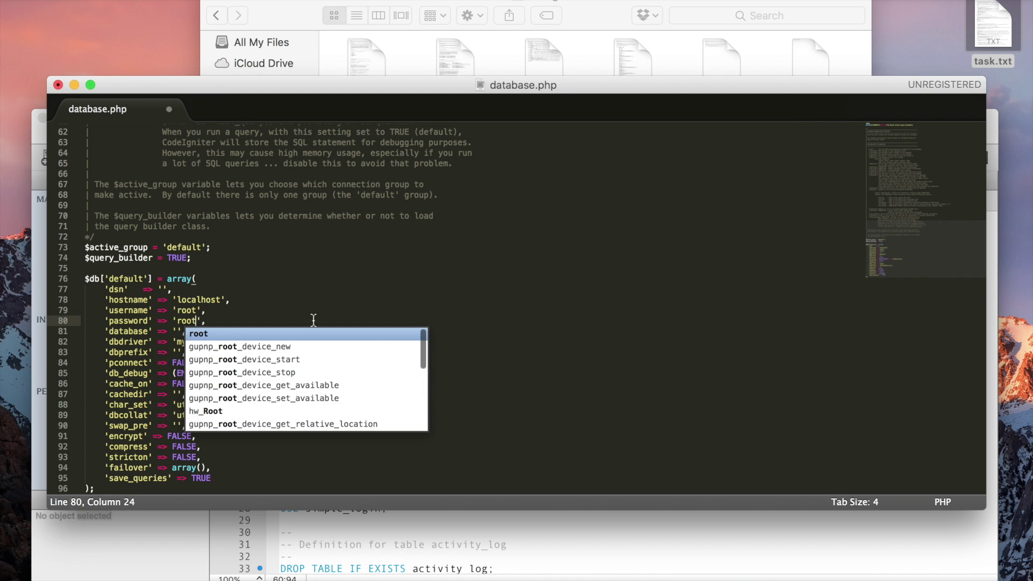
left_click(325, 308)
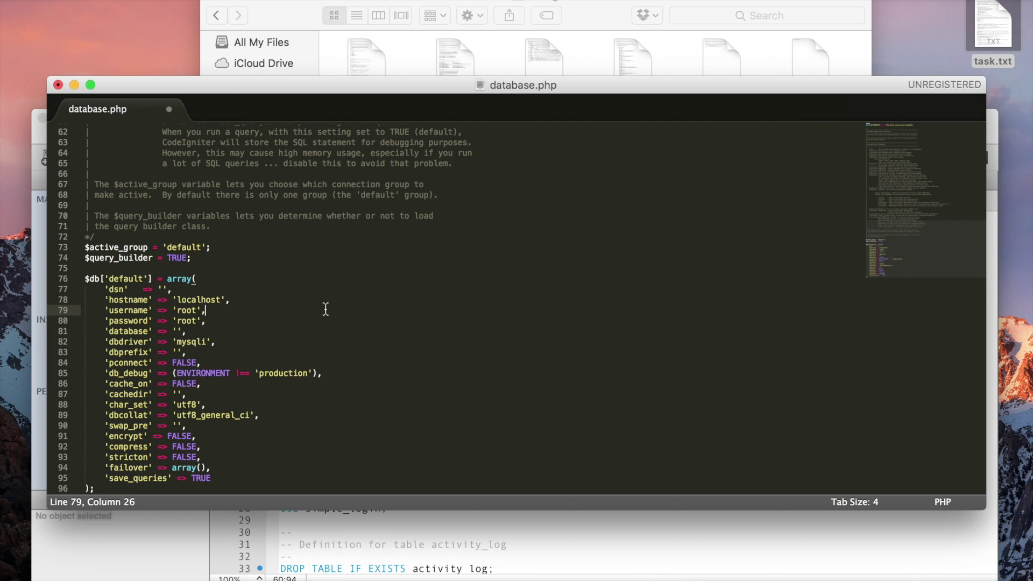
left_click(178, 331)
type("simple")
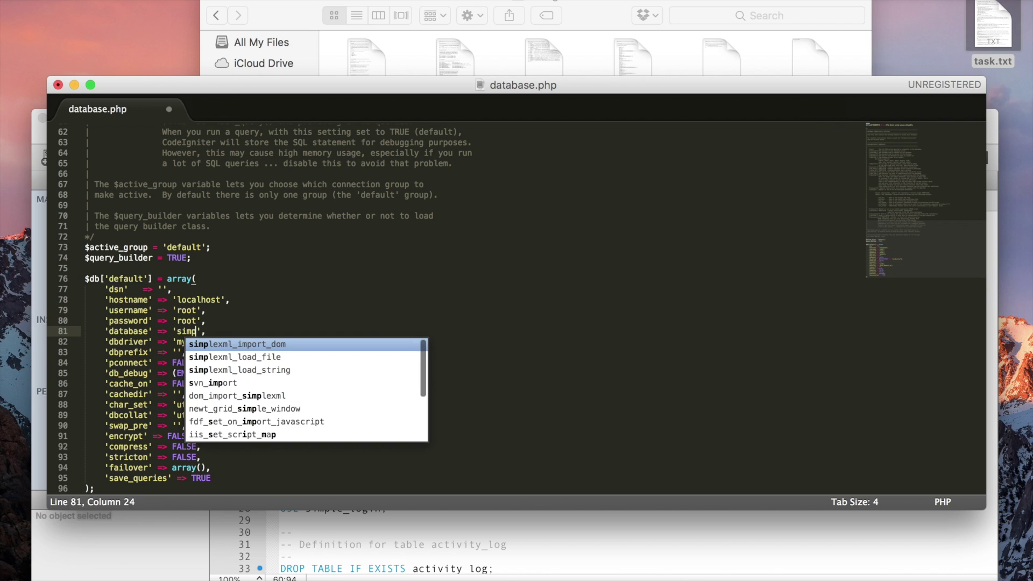
type("_login")
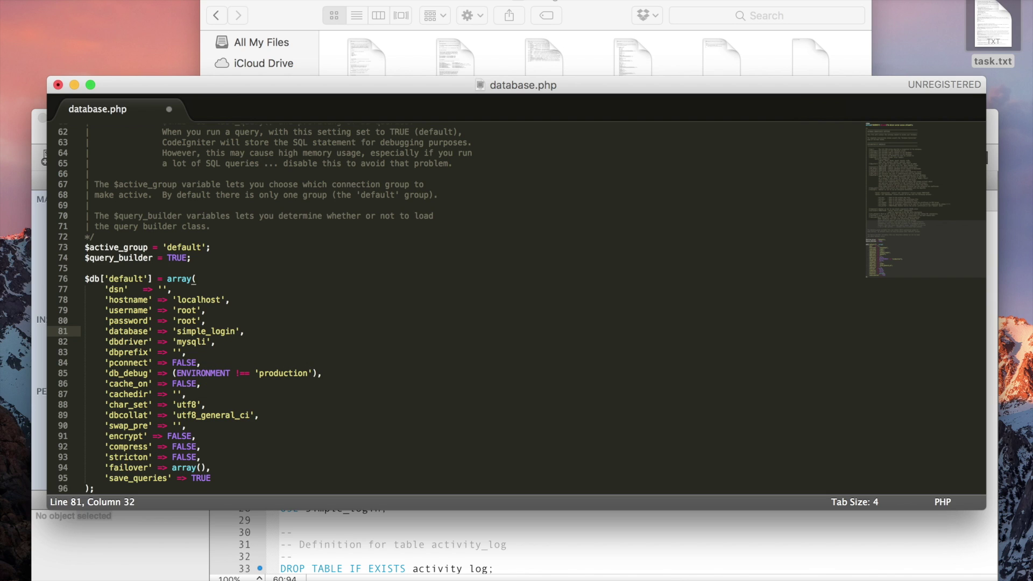
key("super+s")
key("ctrl+Right")
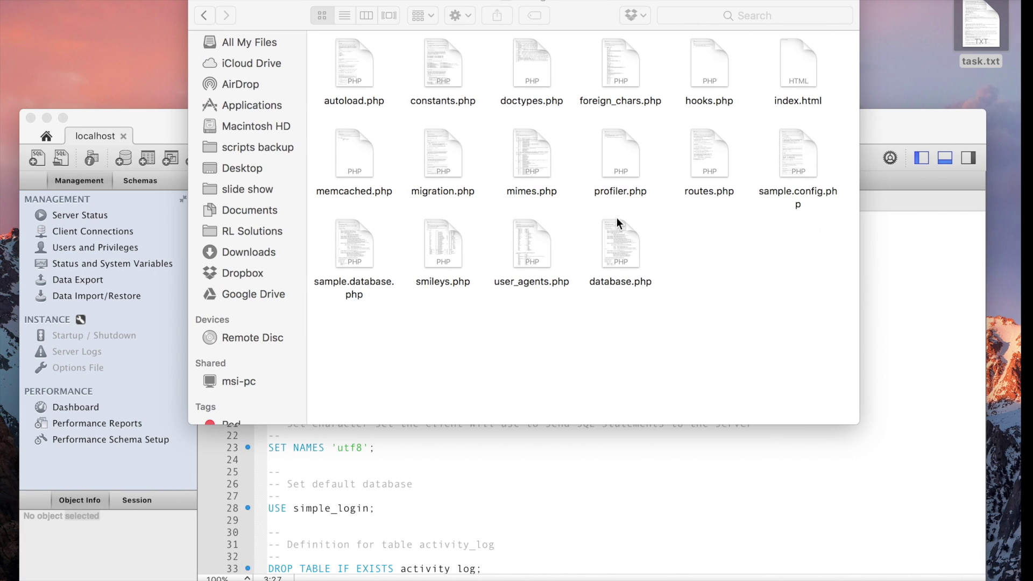
- Duplicate sample.config.php in the config folder and rename the copy to config.php
left_click(792, 171)
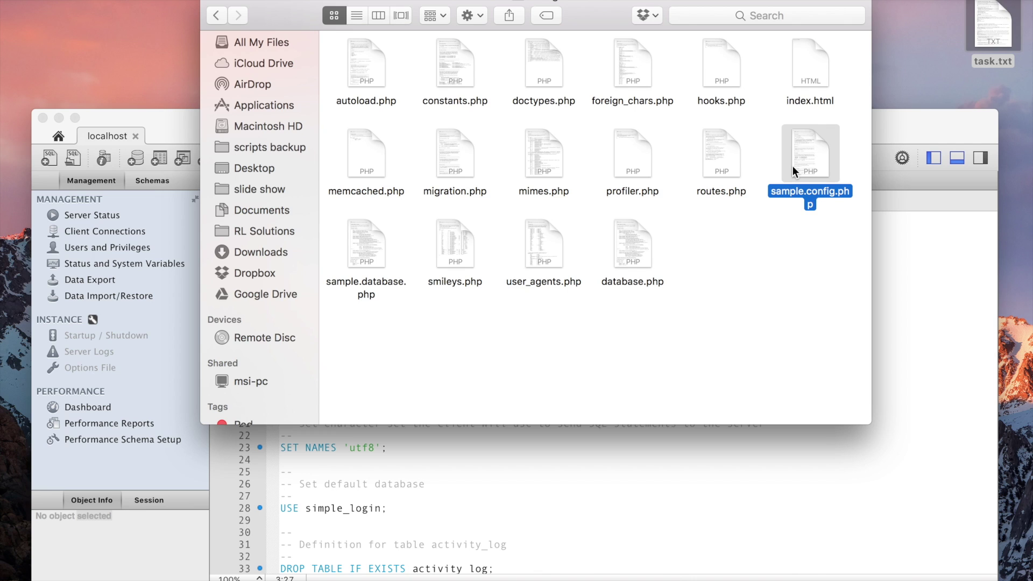
key("super+d")
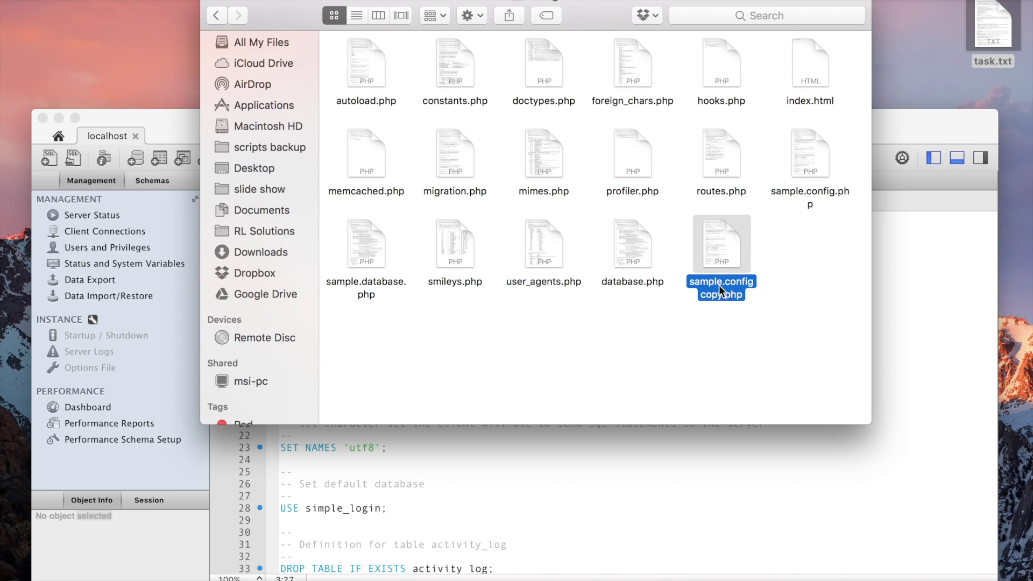
key("Return")
double_click(720, 294)
key("BackSpace")
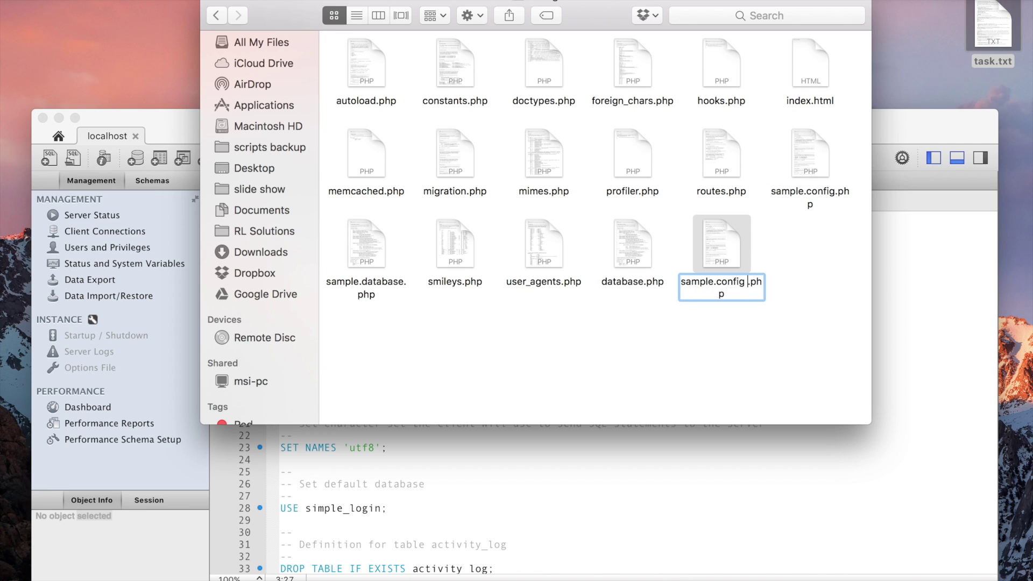
key("BackSpace")
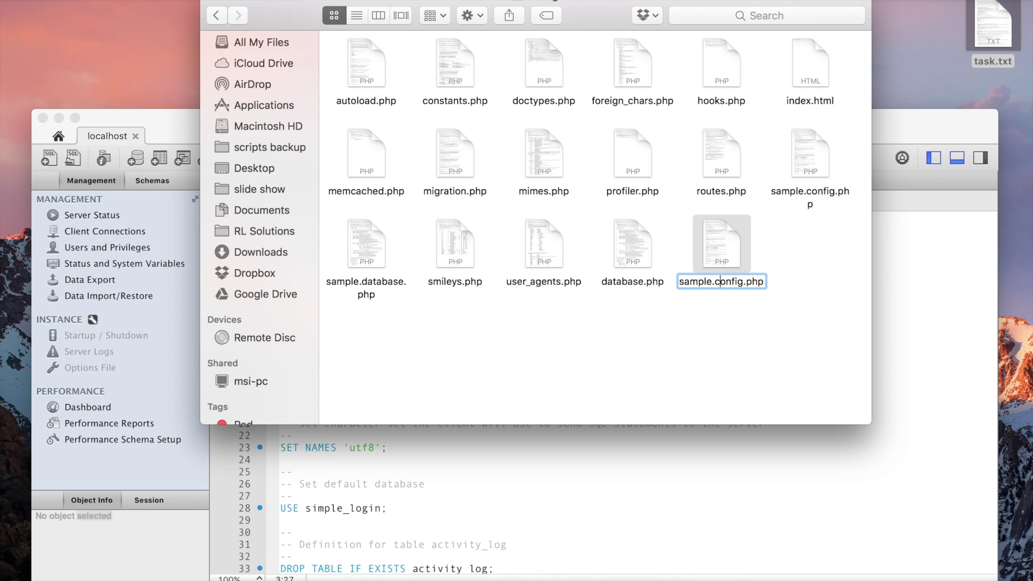
key("BackSpace")
key("BackSpace")
key("BackSpace")
key("BackSpace")
key("BackSpace")
key("BackSpace")
key("BackSpace")
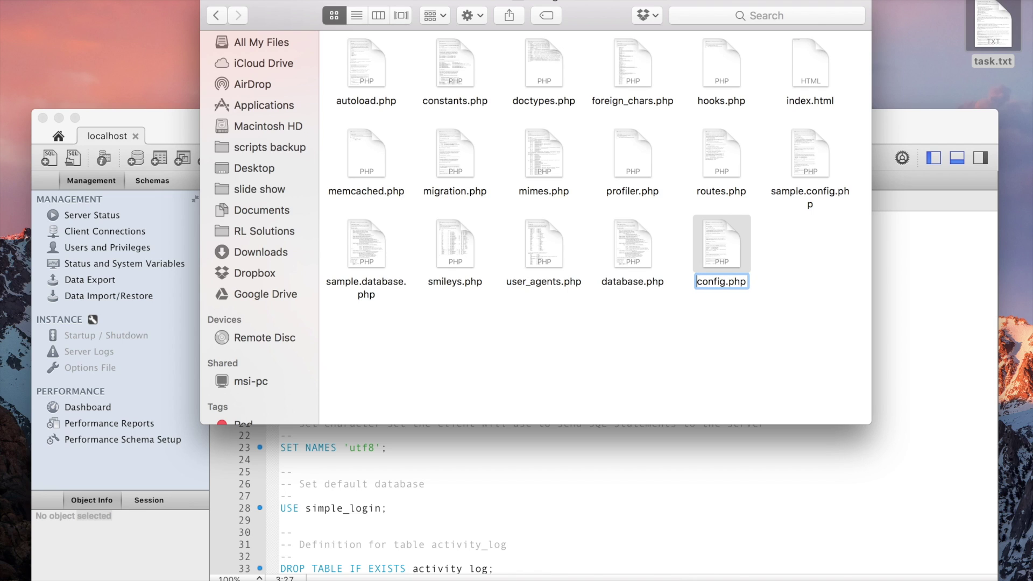
key("Return")
key("ctrl+Right")
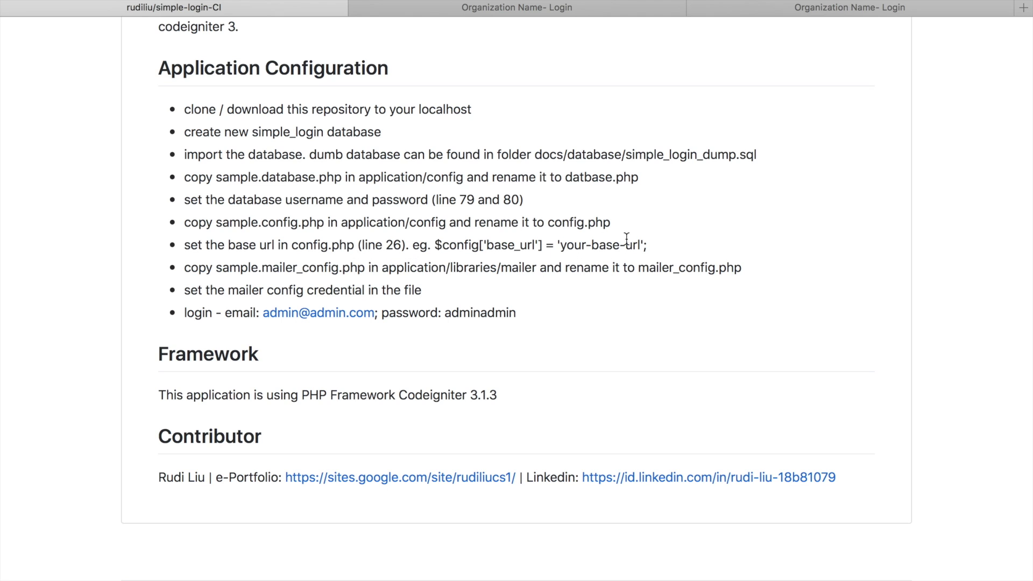
- Preview the site's sign-in page, save config.php, and highlight the README's mailer folder path
left_click(781, 9)
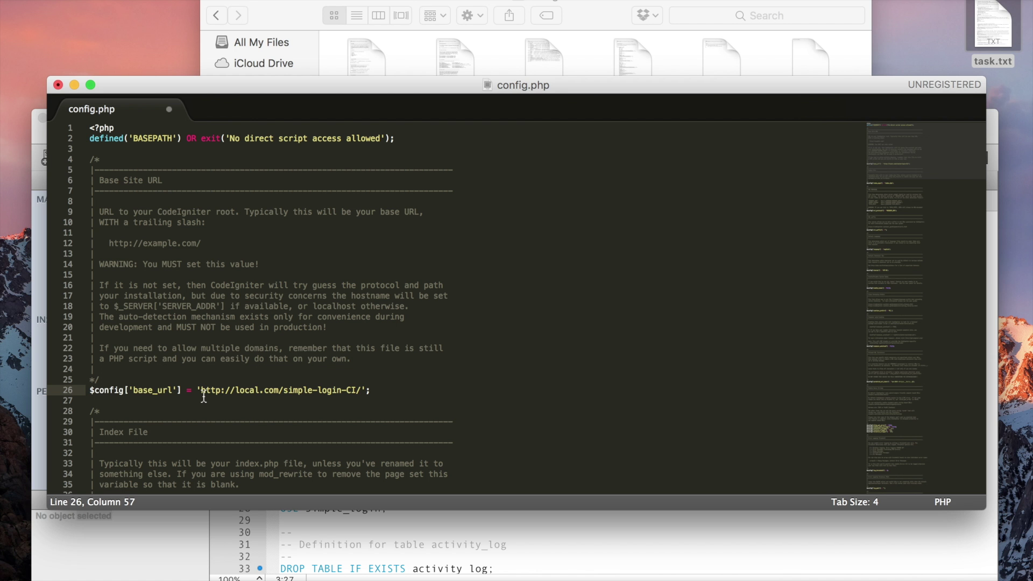
key("super+s")
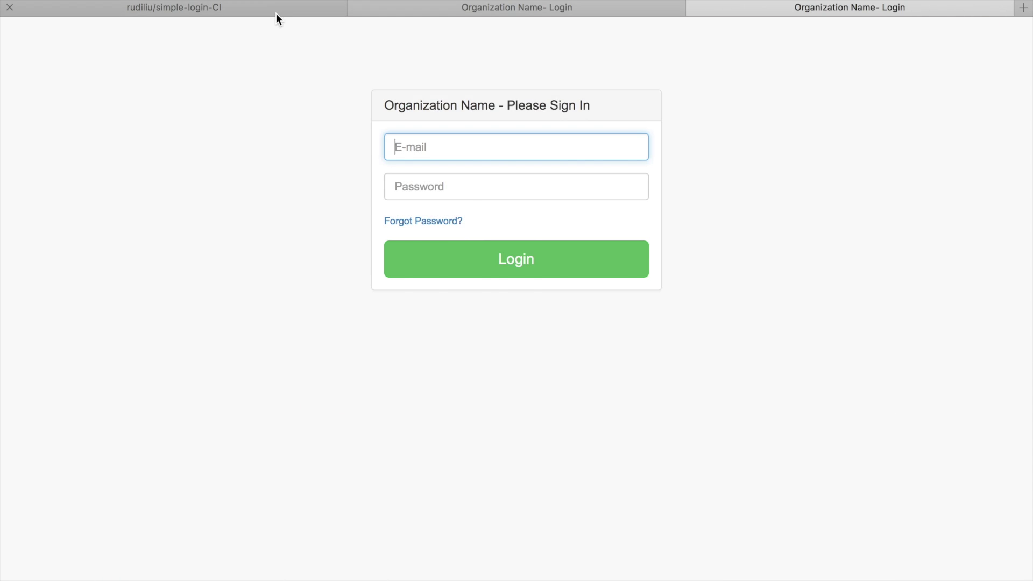
left_click(276, 9)
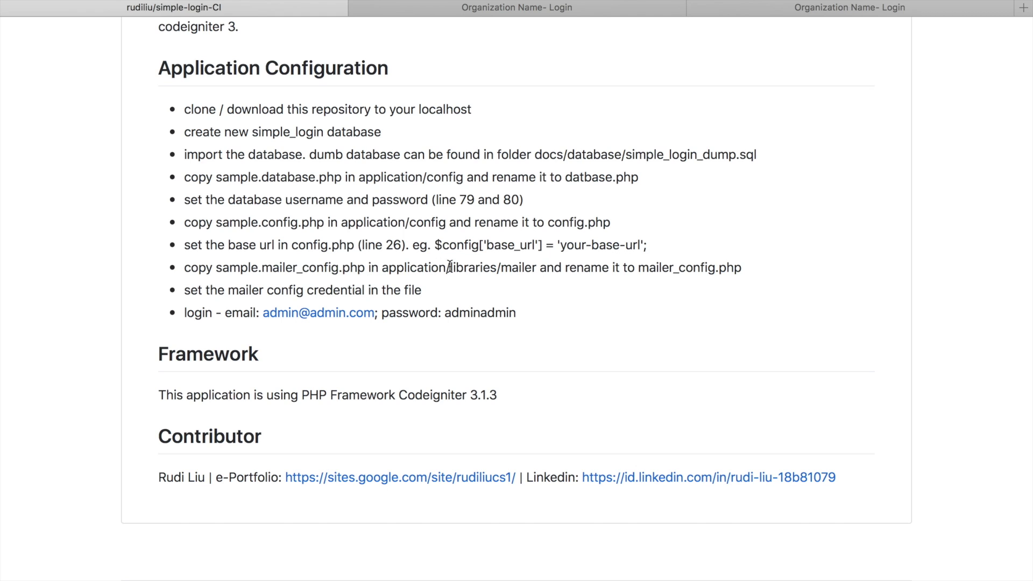
left_click_drag(381, 267, 538, 268)
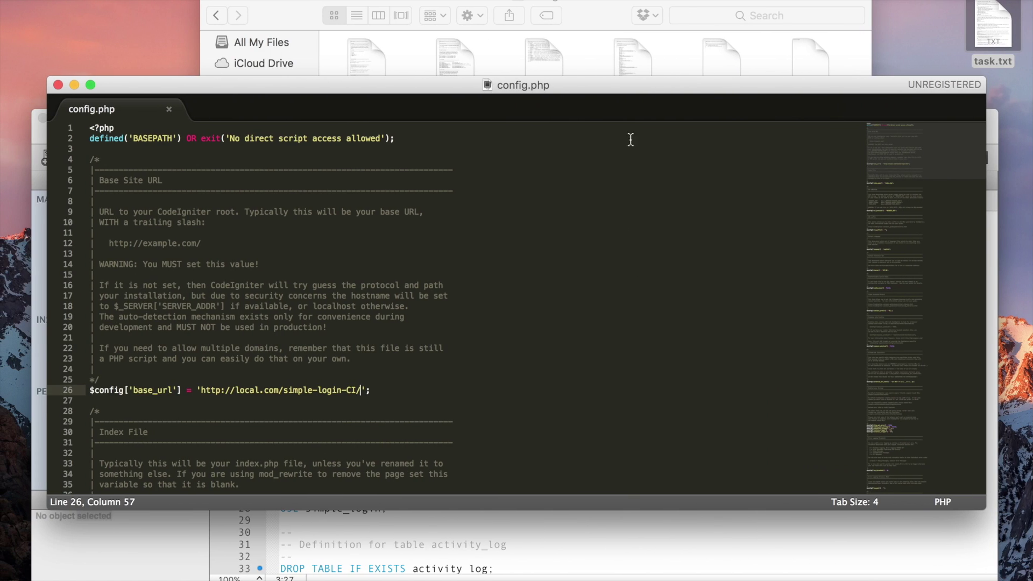
- Bring the Finder window in front of Sublime Text
left_click(274, 28)
- Navigate from the config folder to libraries/mailer in Finder
left_click(216, 15)
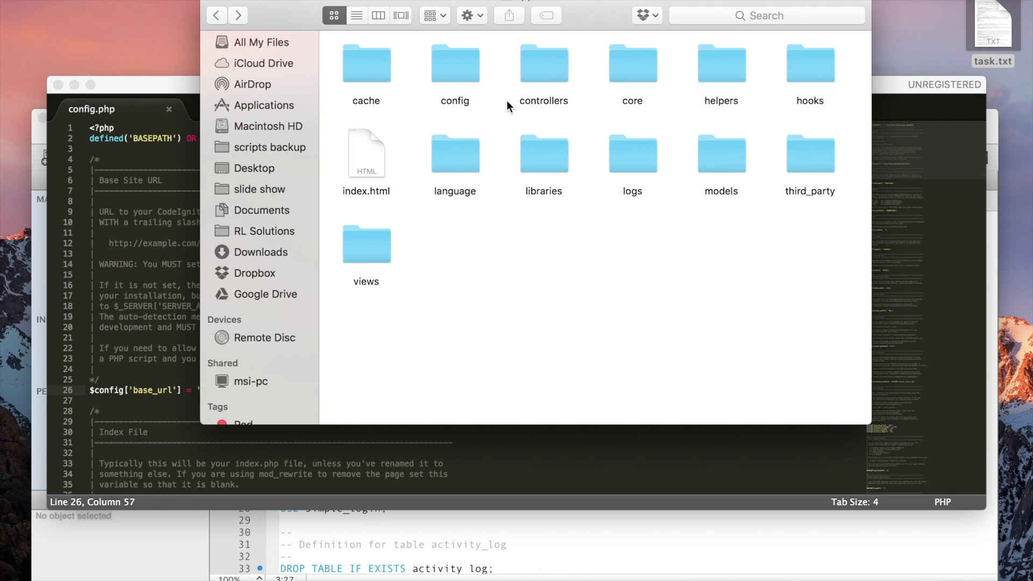
double_click(546, 160)
double_click(452, 54)
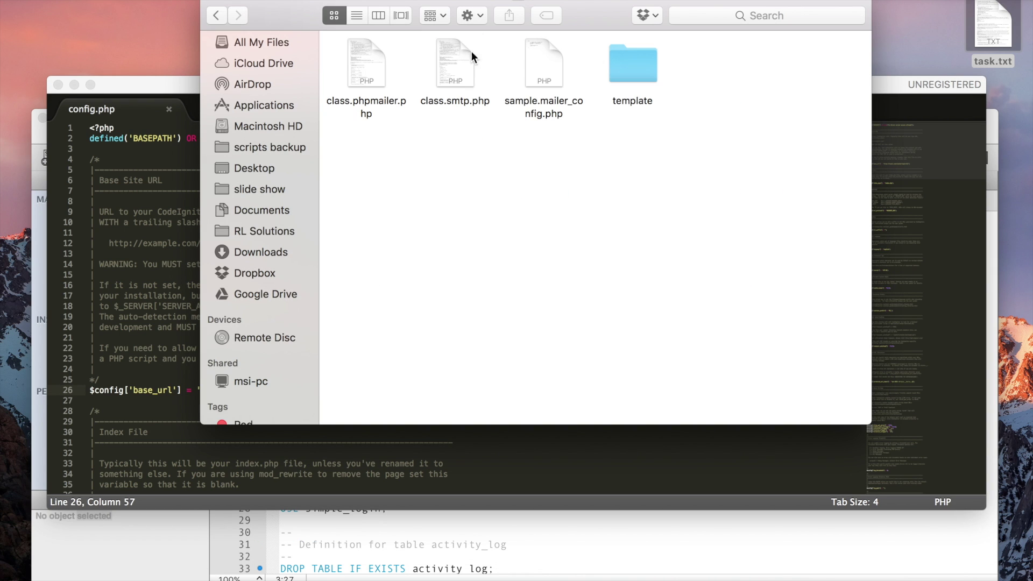
- Duplicate sample.mailer_config.php as mailer_config.php and open it for editing
left_click(538, 82)
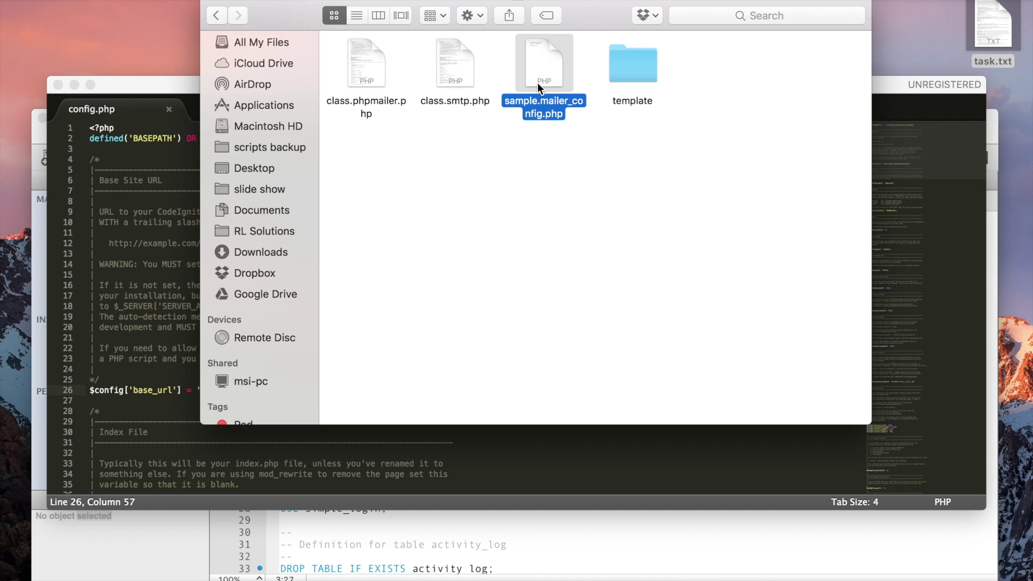
key("super+d")
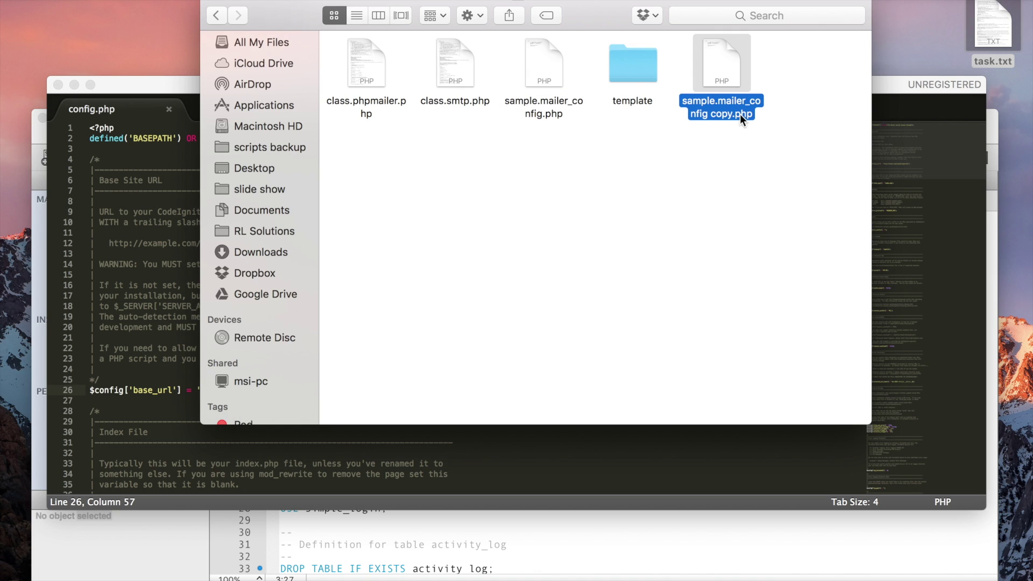
left_click(724, 115)
key("Right")
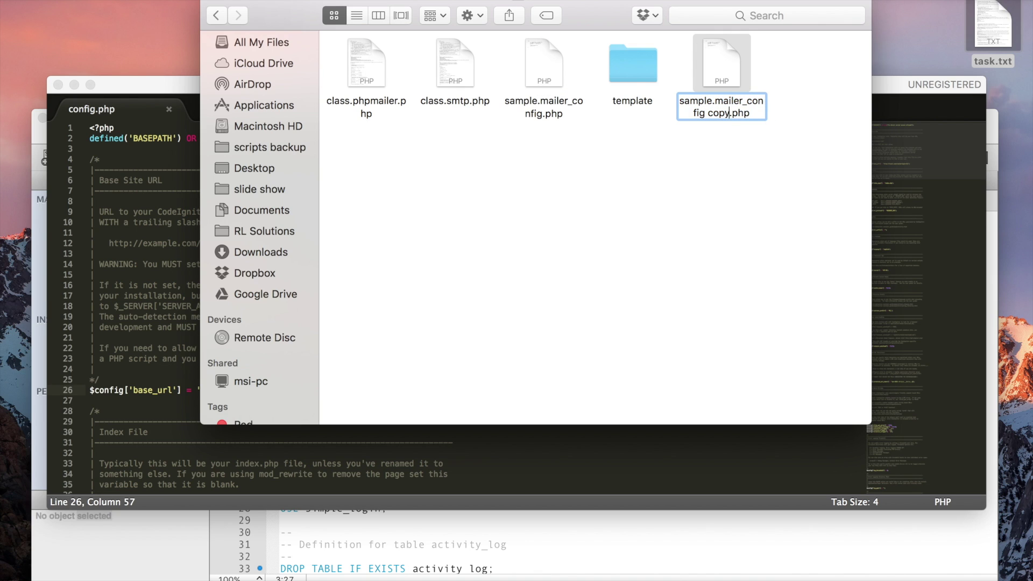
key("BackSpace")
key("BackSpace")
key("BackSpace")
key("BackSpace")
key("BackSpace")
key("BackSpace")
key("BackSpace")
key("BackSpace")
key("BackSpace")
key("BackSpace")
key("BackSpace")
key("BackSpace")
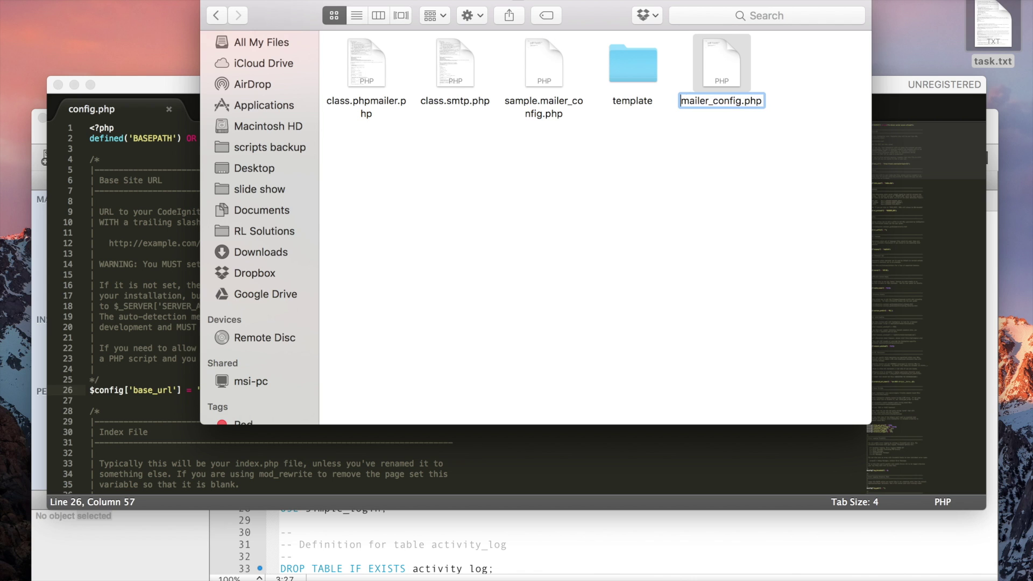
key("Return")
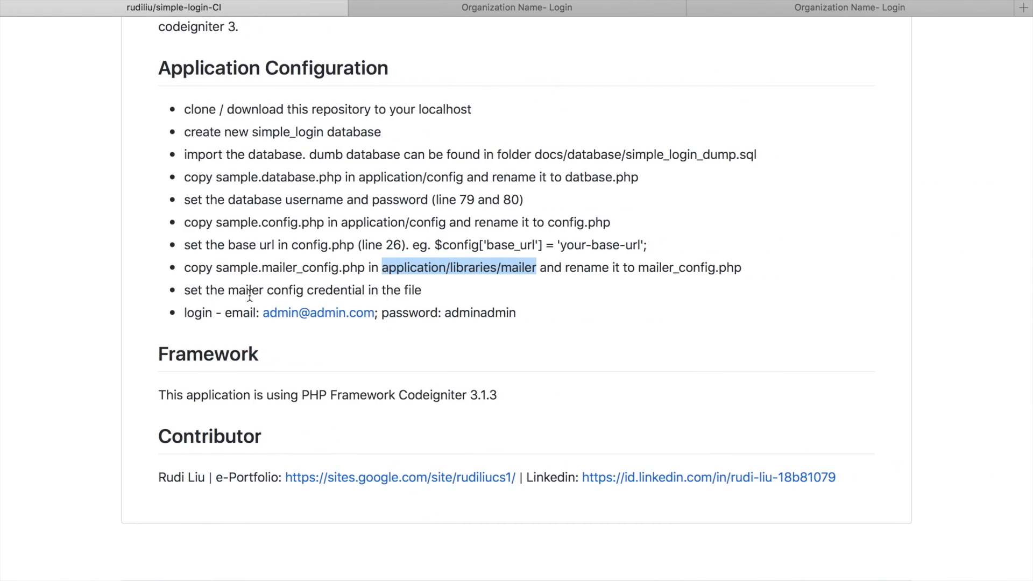
left_click(348, 294)
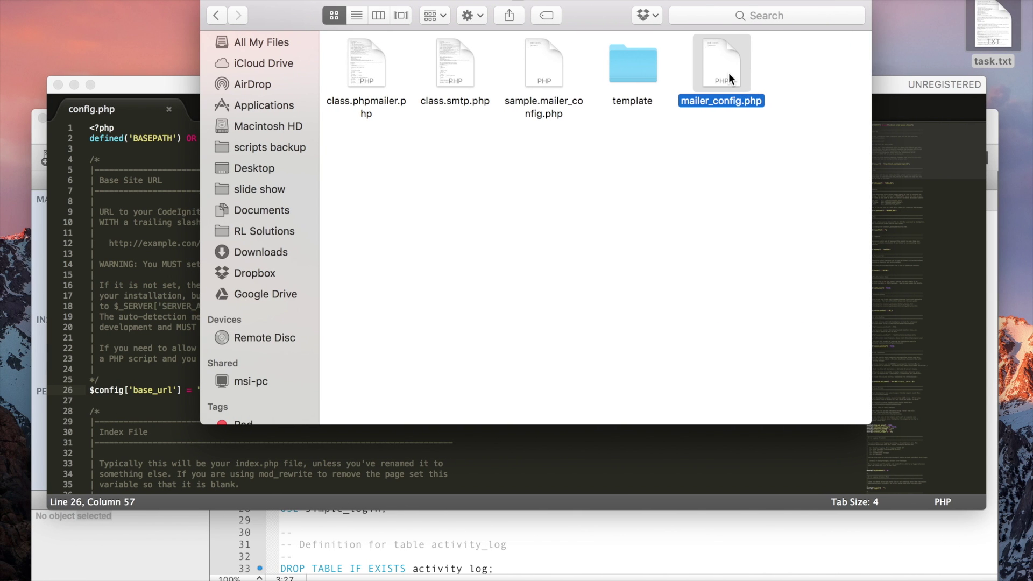
double_click(728, 73)
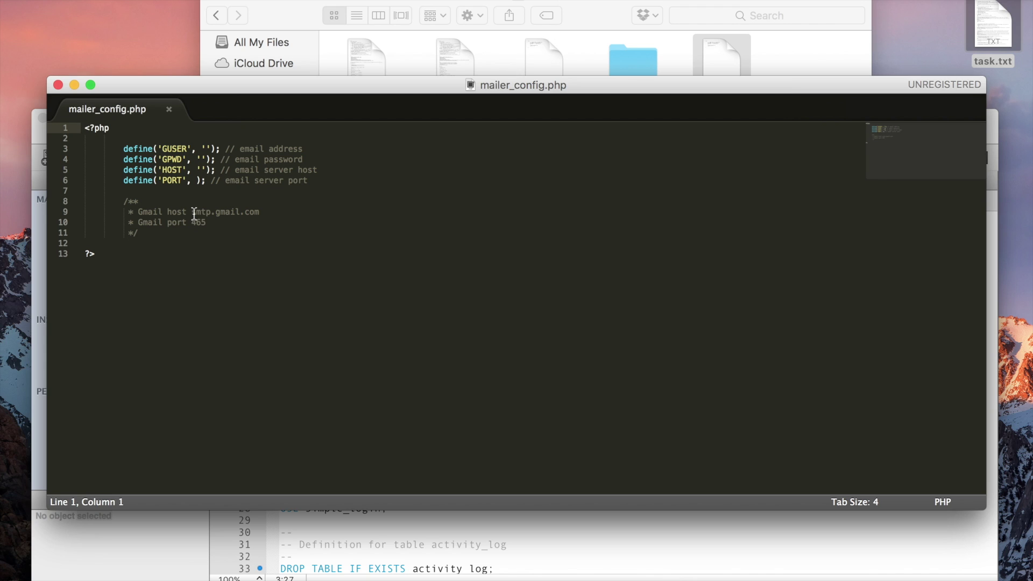
- Set HOST to smtp.gmail.com and PORT to 465, copied from the comment
left_click_drag(194, 212, 266, 210)
key("super+c")
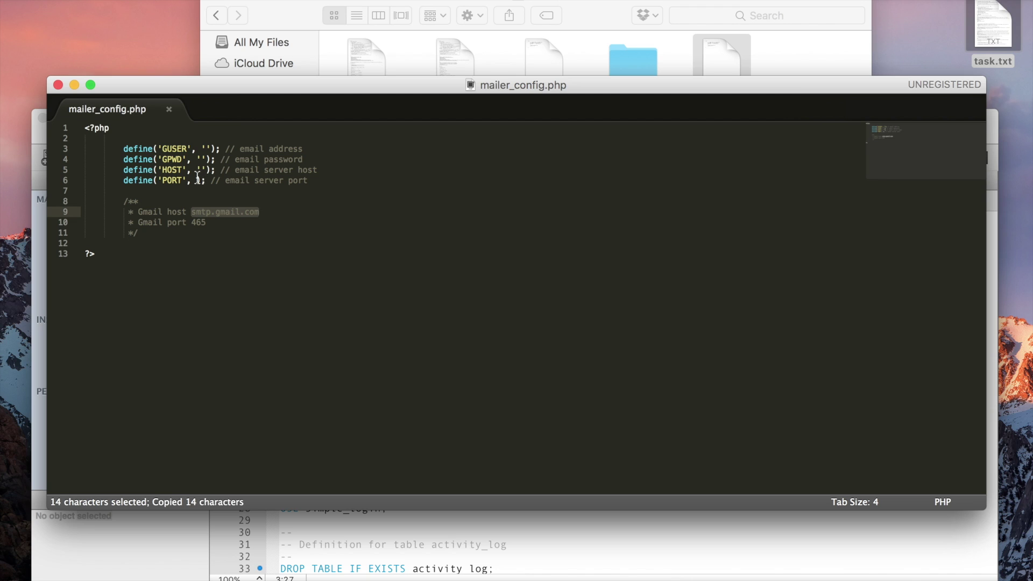
left_click(201, 170)
key("super+v")
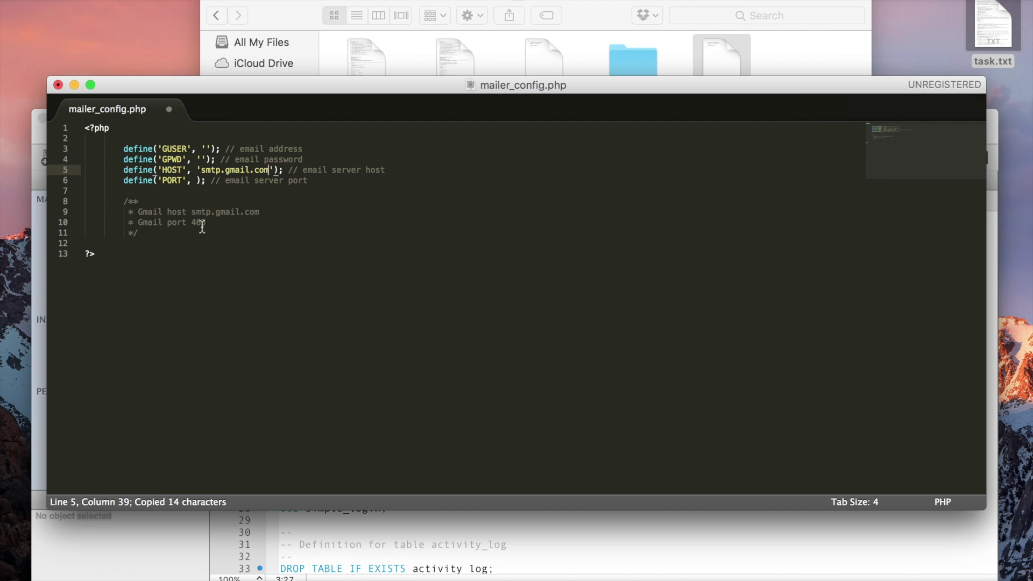
double_click(197, 222)
key("super+c")
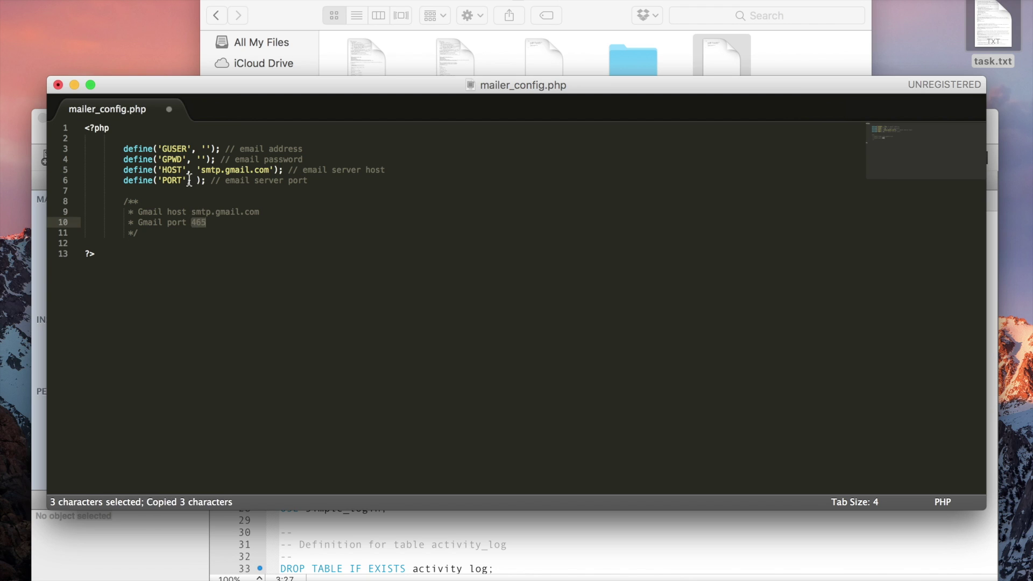
left_click(195, 180)
key("super+v")
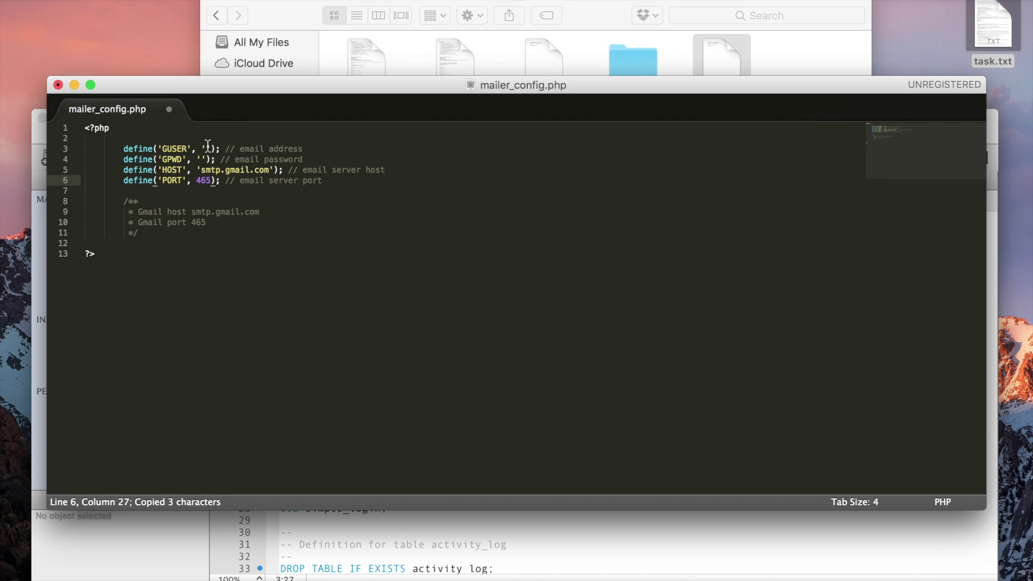
- Fill GUSER with a placeholder Gmail address and GPWD with a placeholder password, then save and close
left_click(205, 149)
type("your")
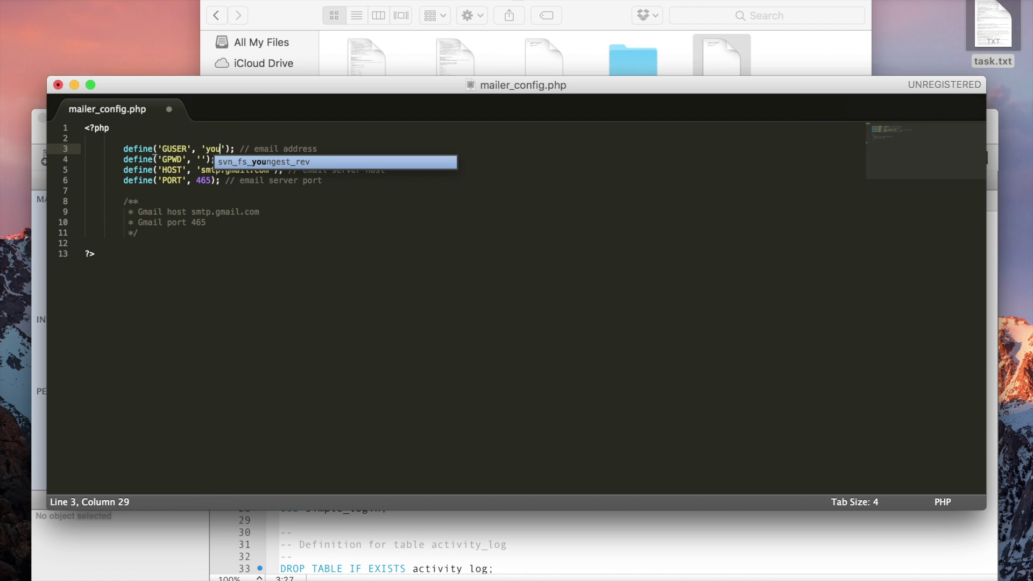
type("email@")
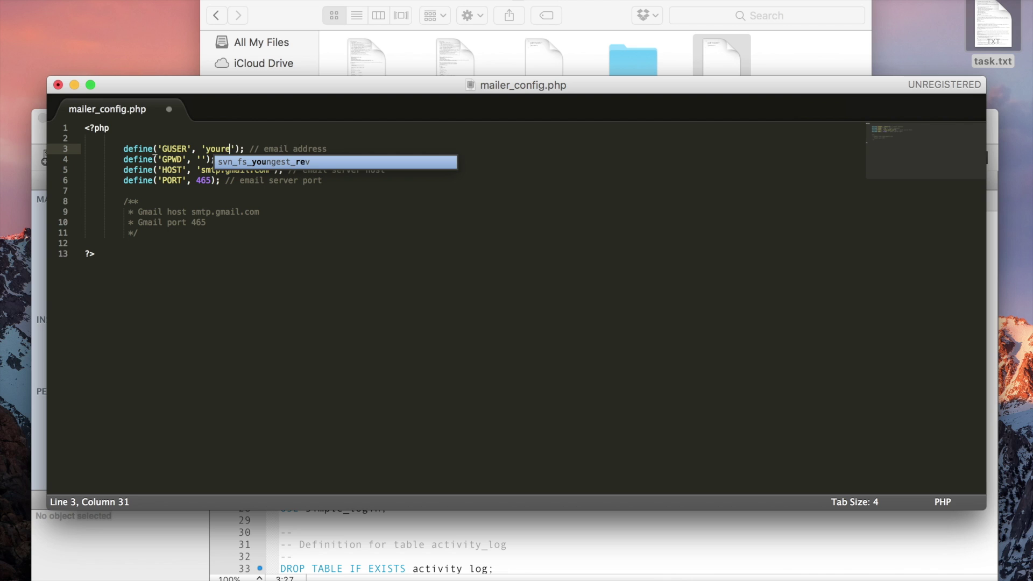
type("gmail.com")
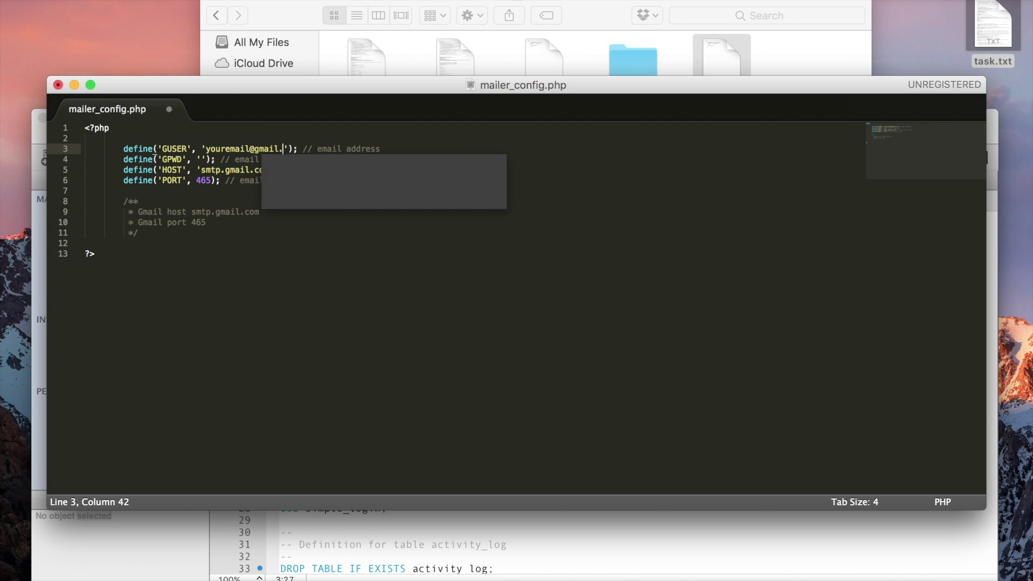
left_click(202, 159)
type("yourpasswor")
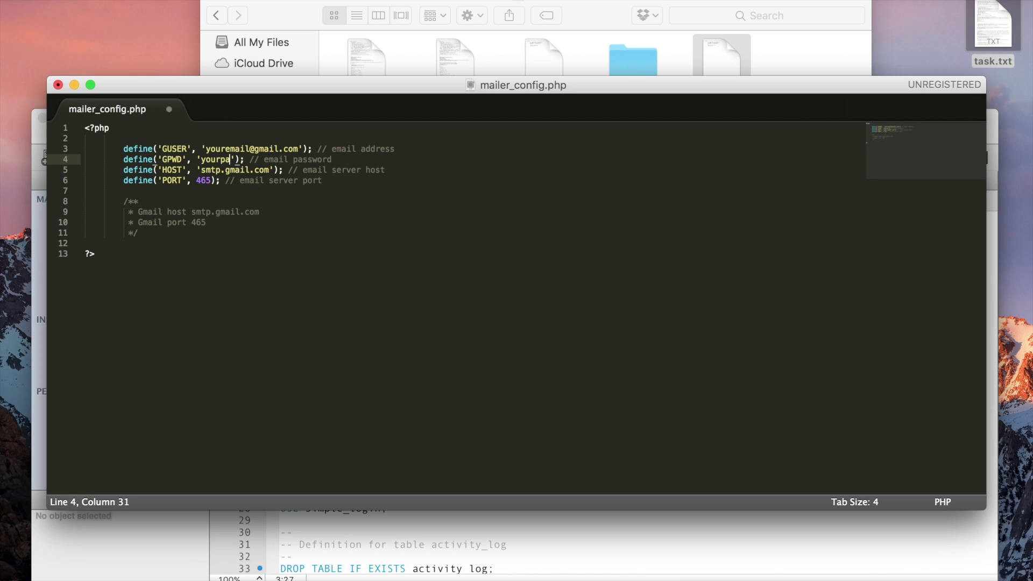
type("d")
key("super+s")
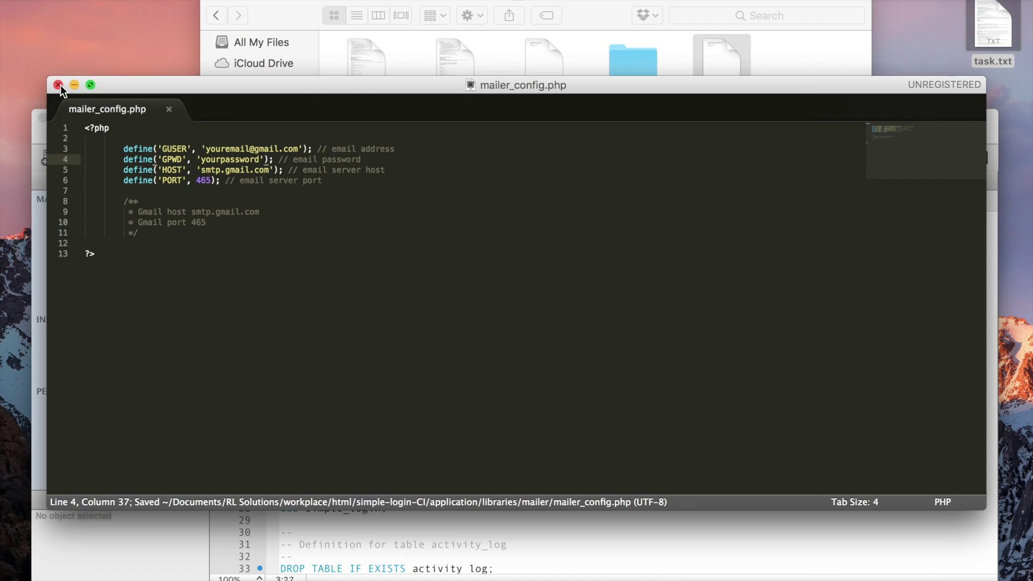
left_click(58, 85)
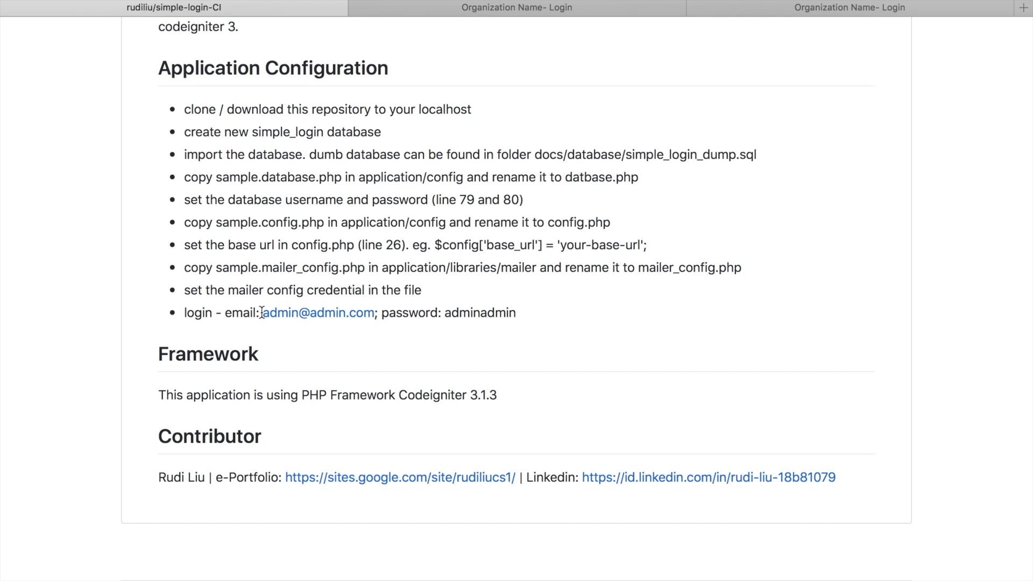
- Select the admin login e-mail and password in the README, then go to the sign-in page
left_click_drag(262, 313, 372, 306)
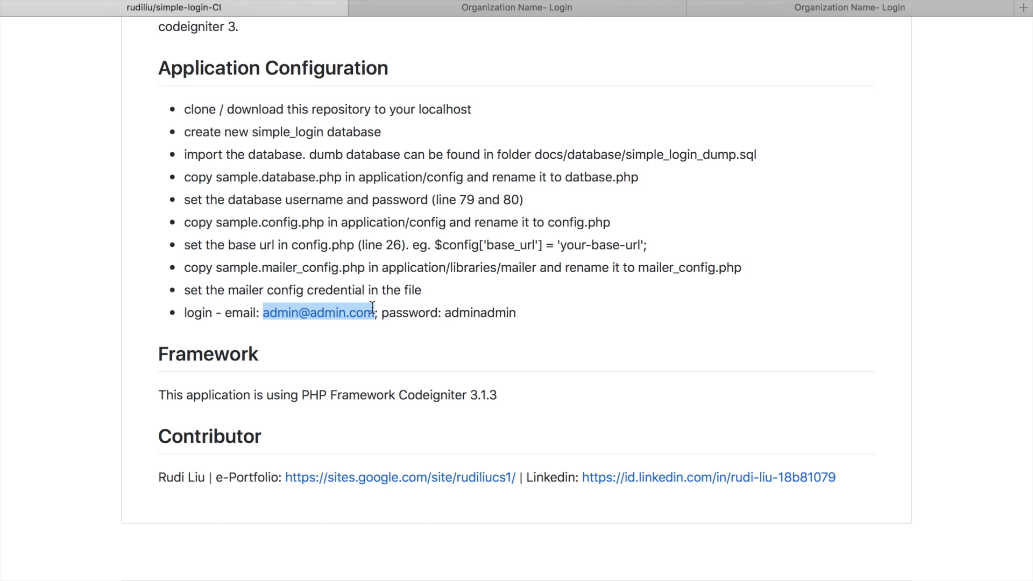
double_click(468, 312)
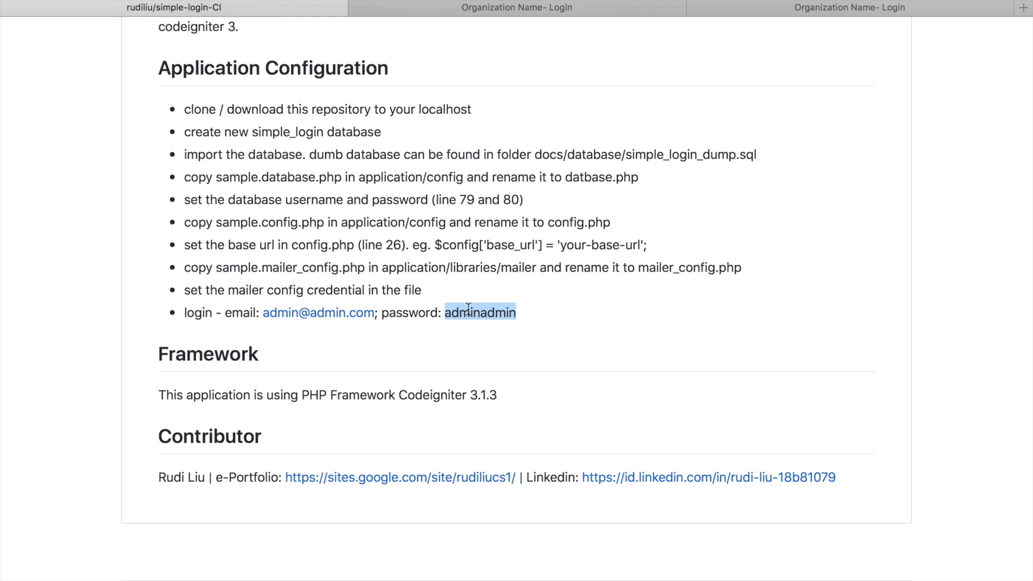
left_click(736, 8)
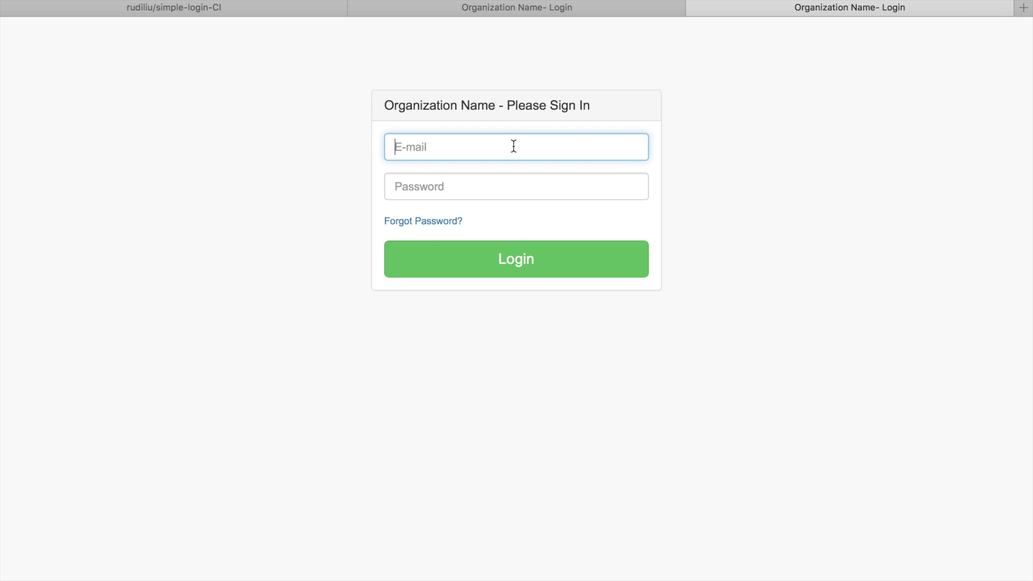
- Sign in with the admin e-mail and the admin password
key("super+v")
left_click(496, 187)
type("admin")
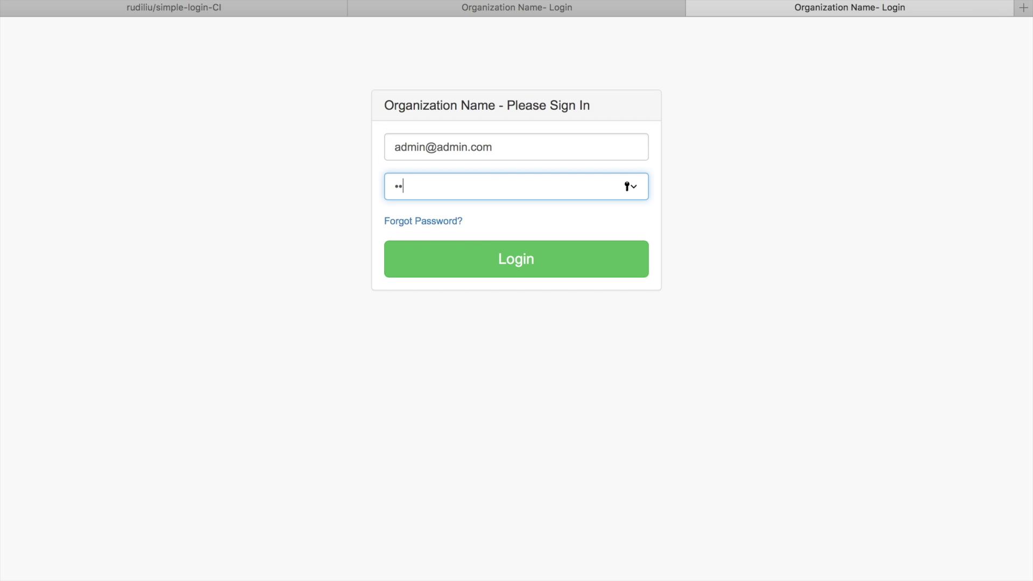
type("admin")
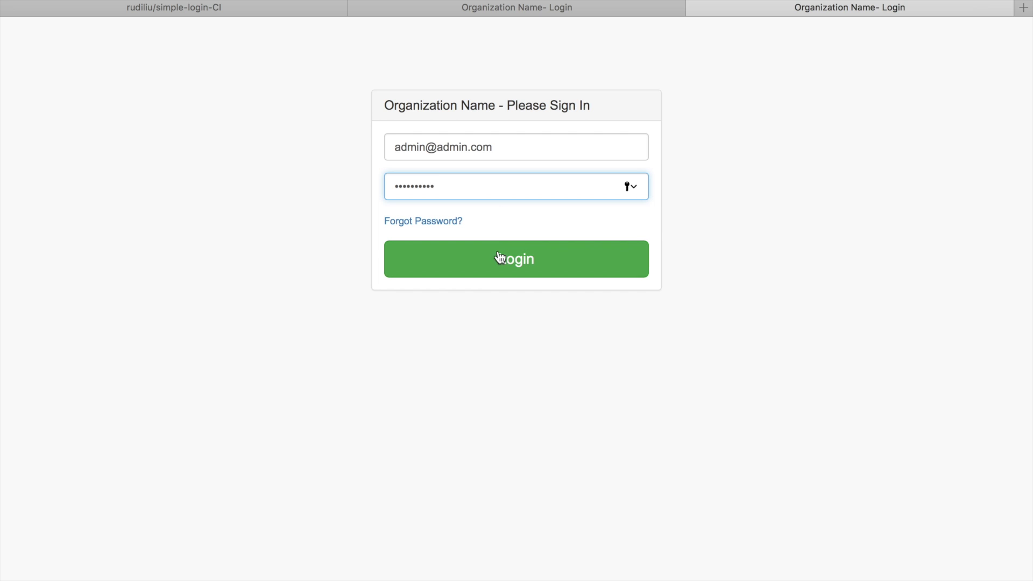
left_click(496, 260)
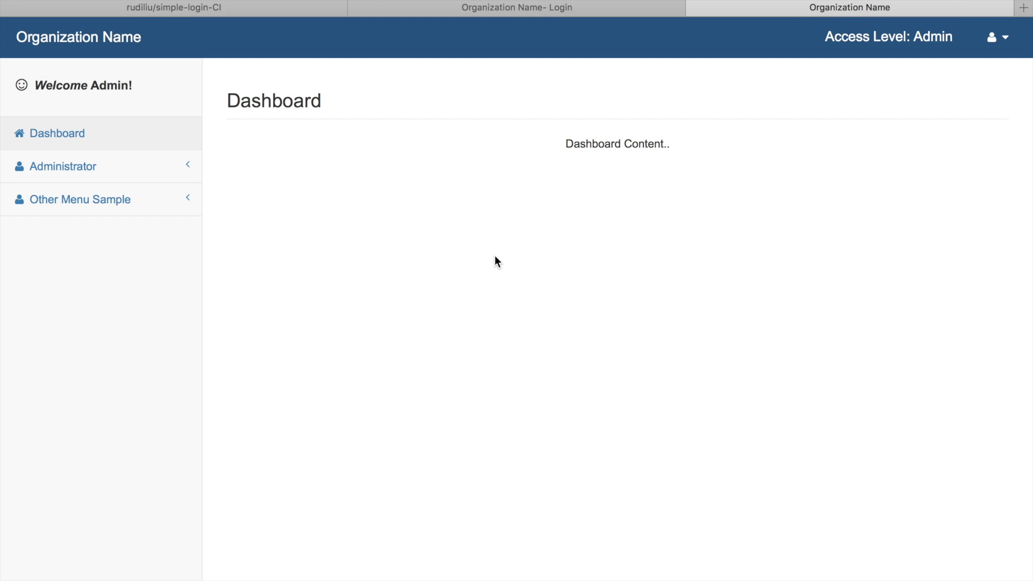